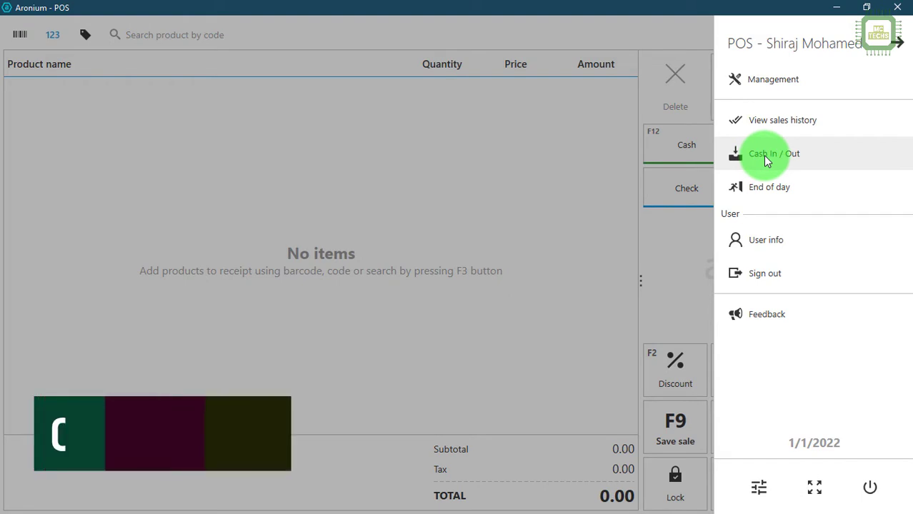
Record an added-cash entry of 5500 with the description "Running Cash" and save it
click(764, 157)
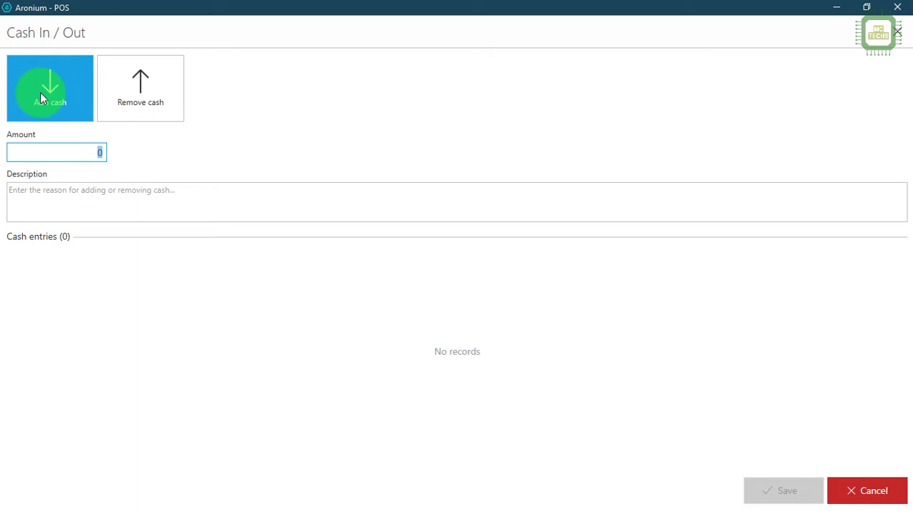
text(500)
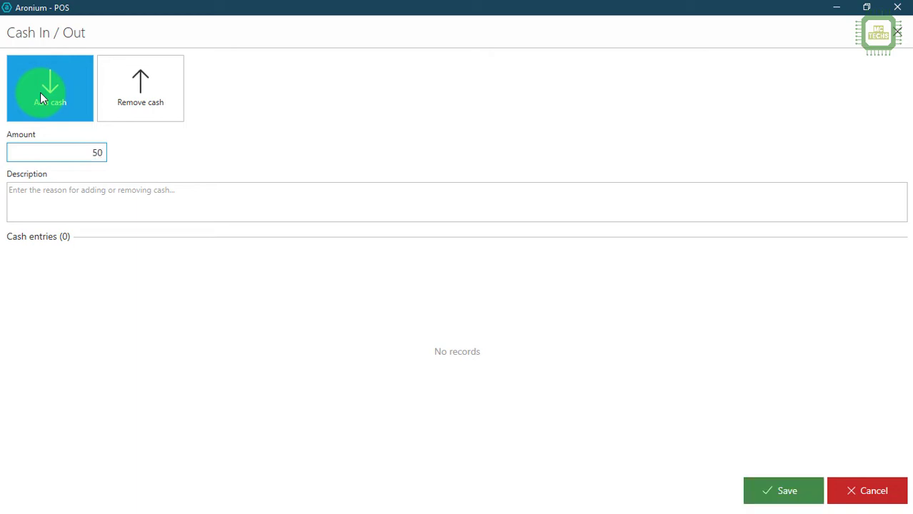
key(BackSpace)
key(BackSpace)
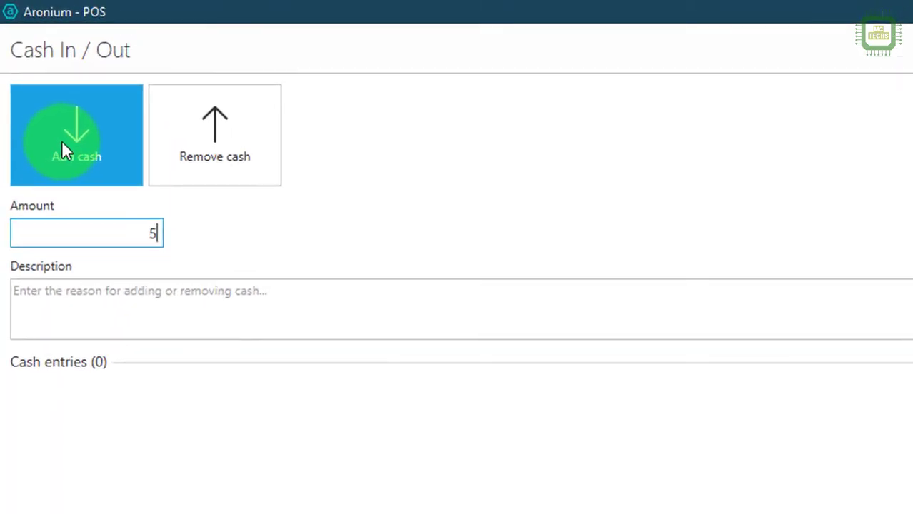
text(500)
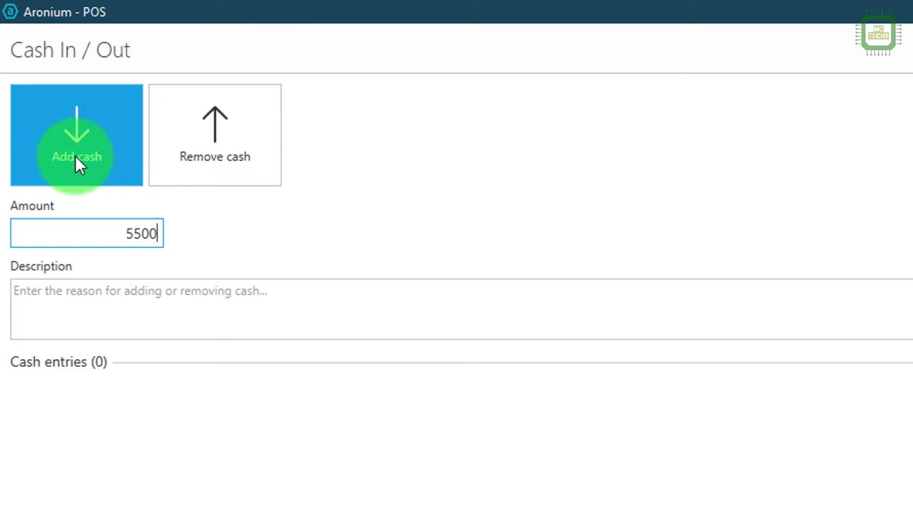
click(114, 296)
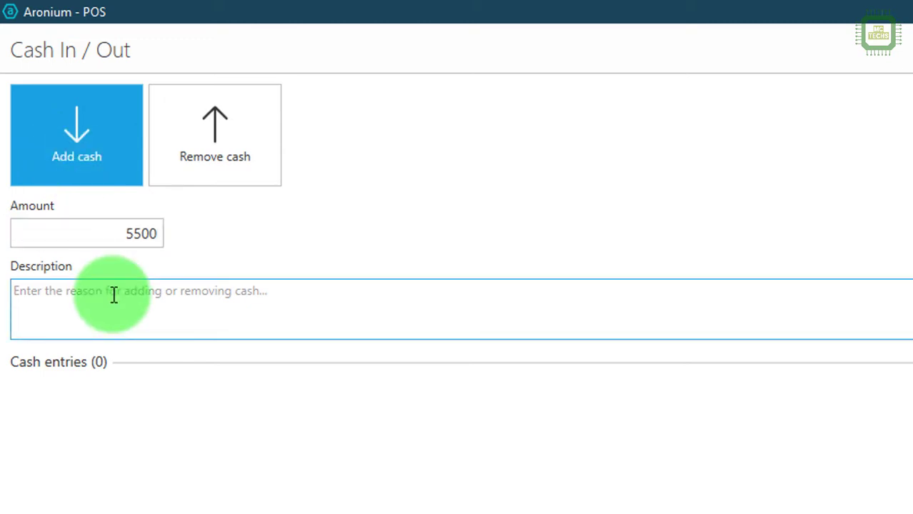
text(R)
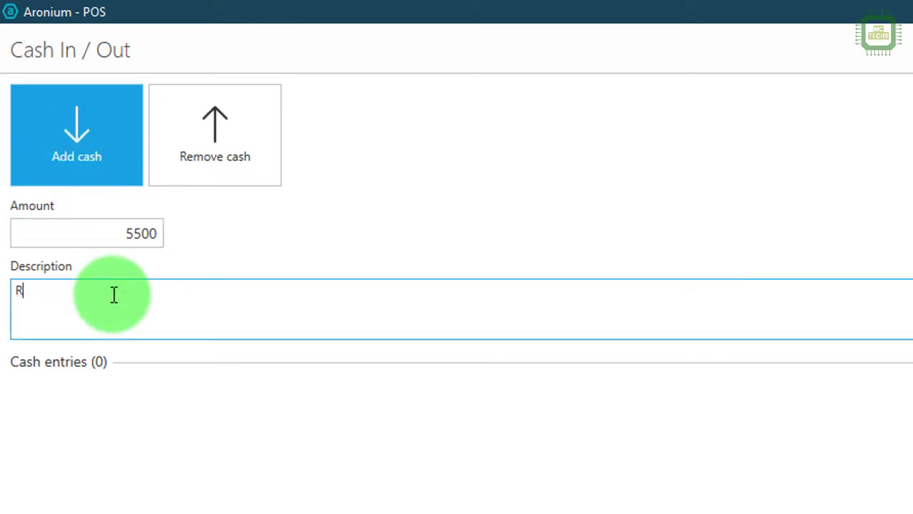
text(unning C)
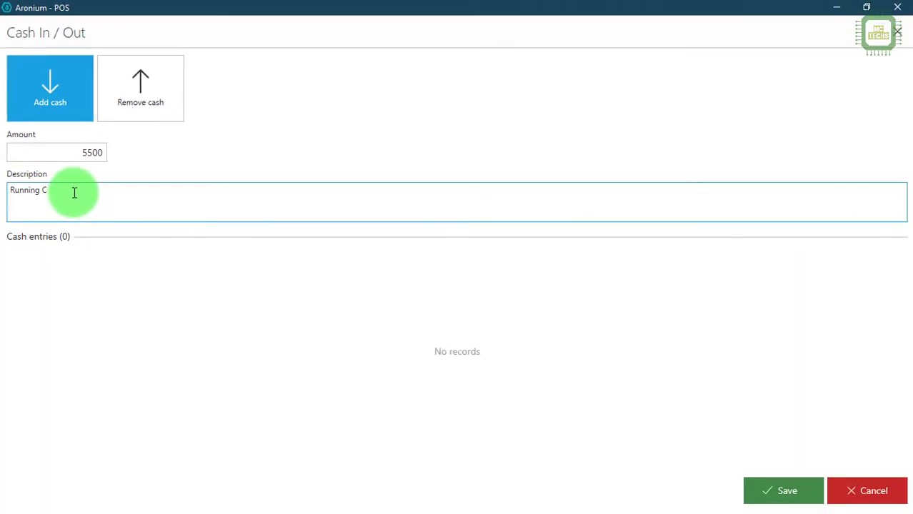
text(ash)
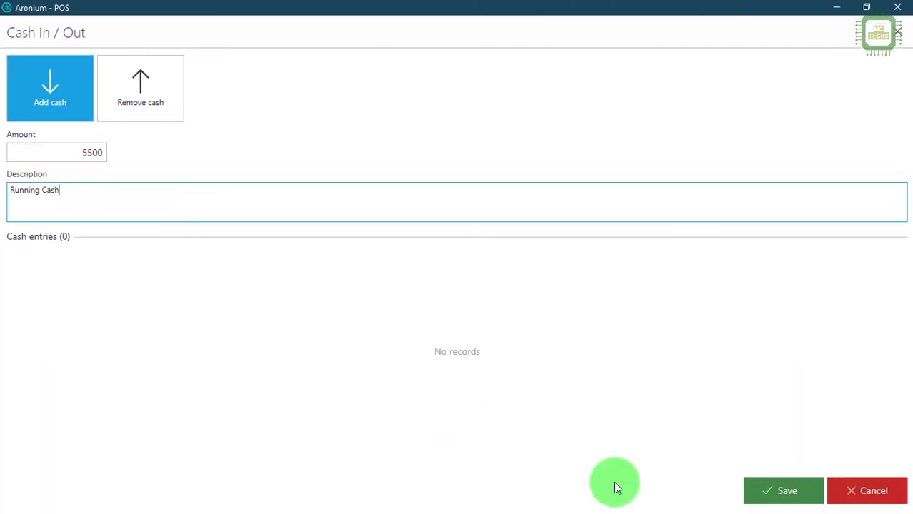
click(783, 493)
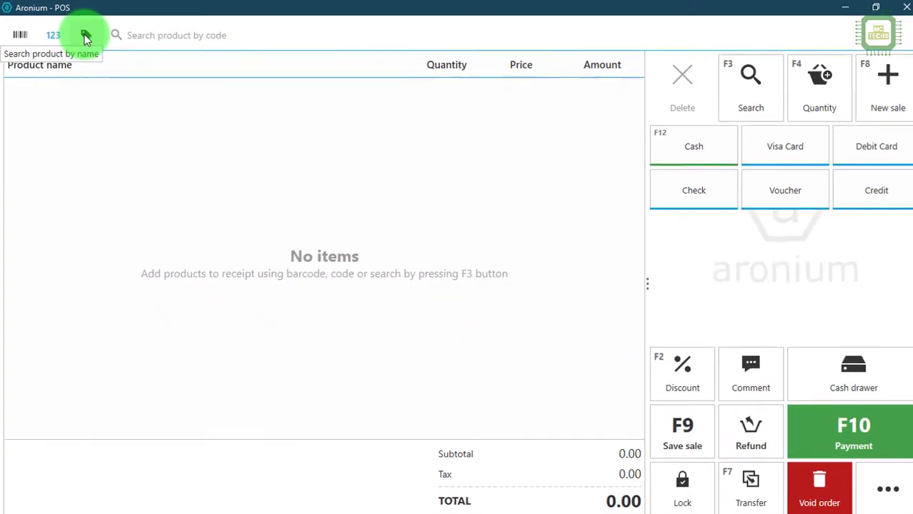
Search the products by name for "pri" and clear the name search
click(741, 88)
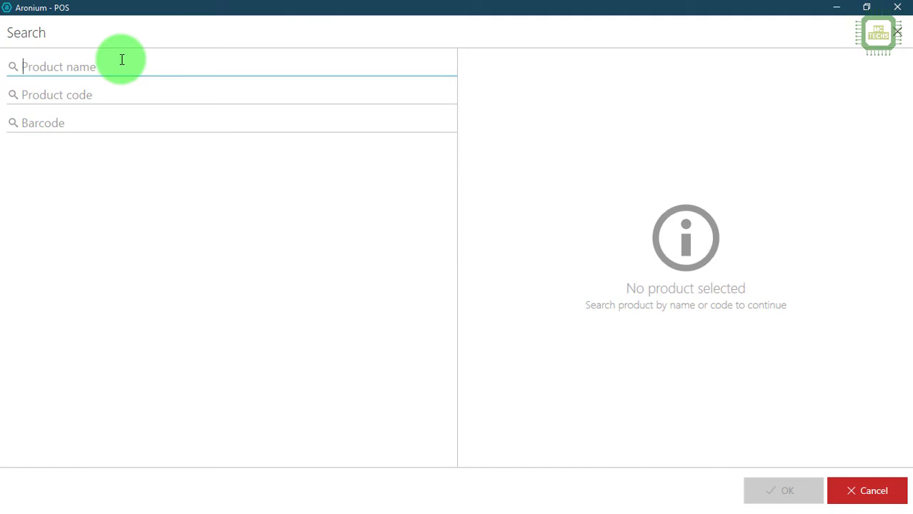
text(pr)
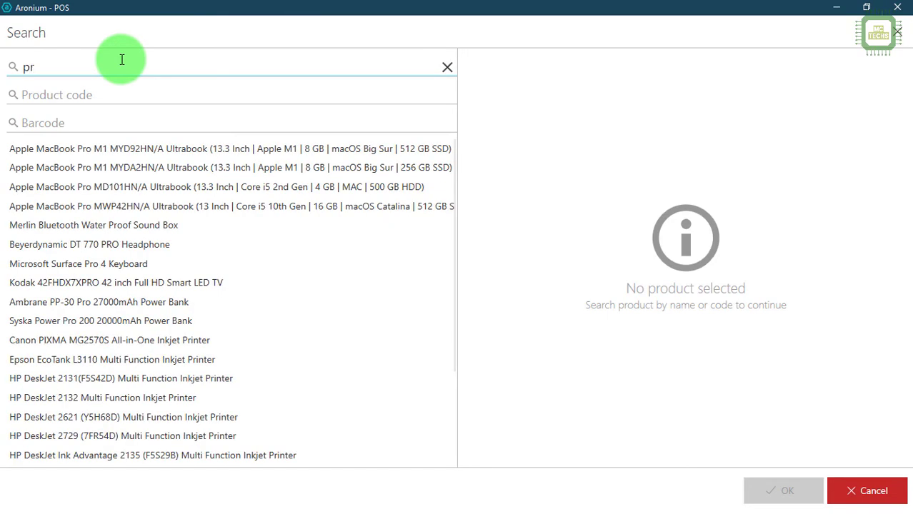
text(i)
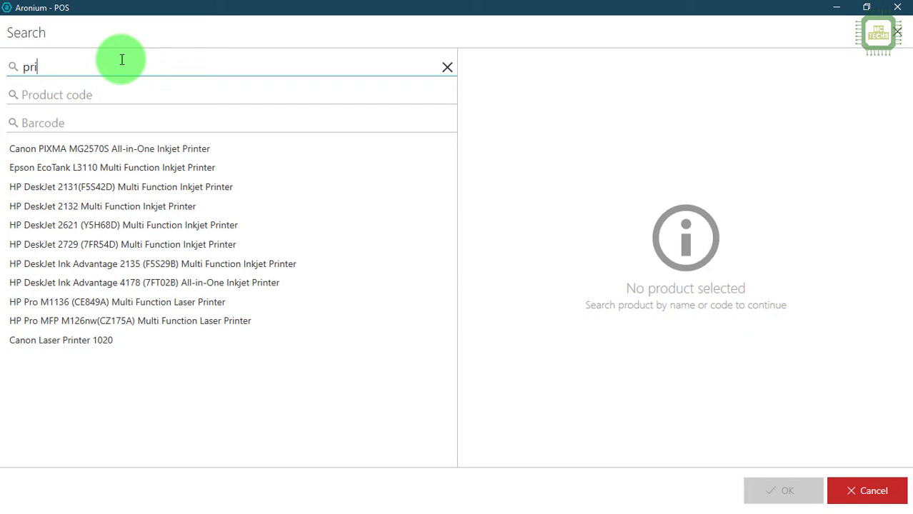
key(BackSpace)
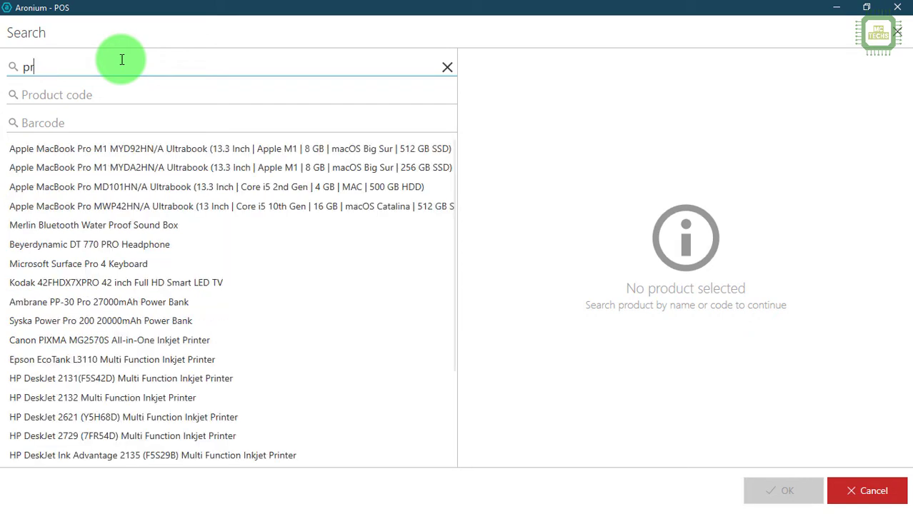
key(BackSpace)
key(BackSpace)
Search the products by product code 1031, clear the code and close the product search without choosing anything
click(60, 94)
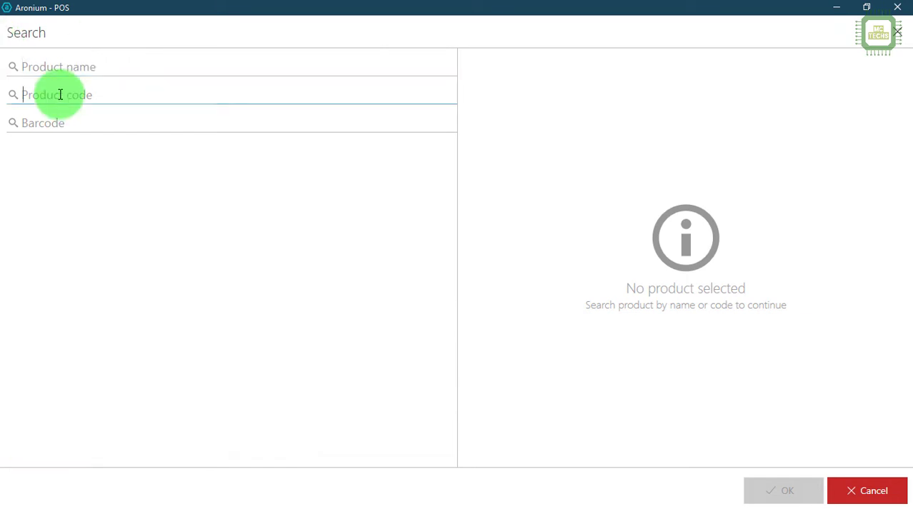
text(1031)
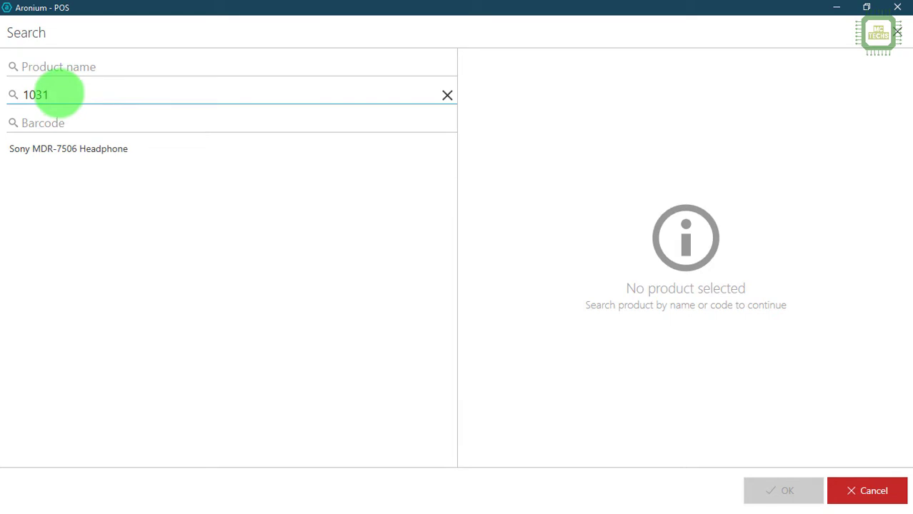
key(BackSpace)
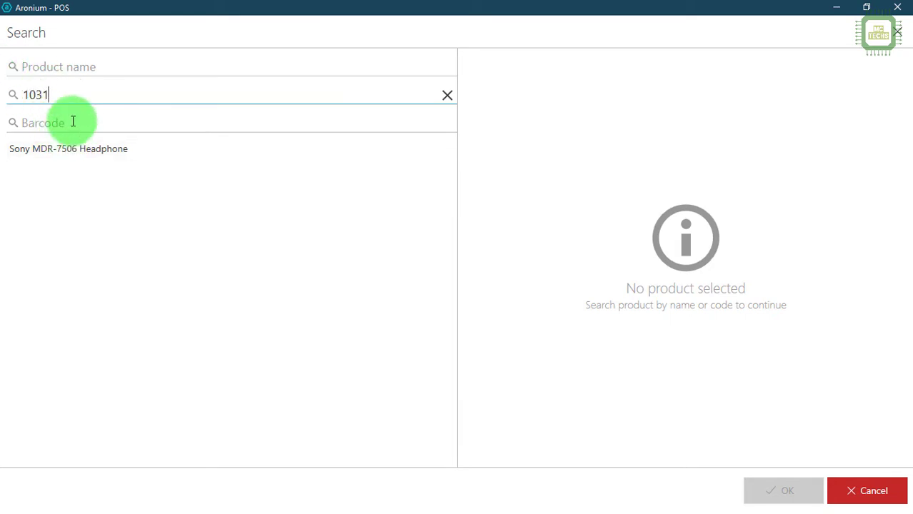
key(BackSpace)
key(BackSpace)
key(BackSpace)
click(72, 122)
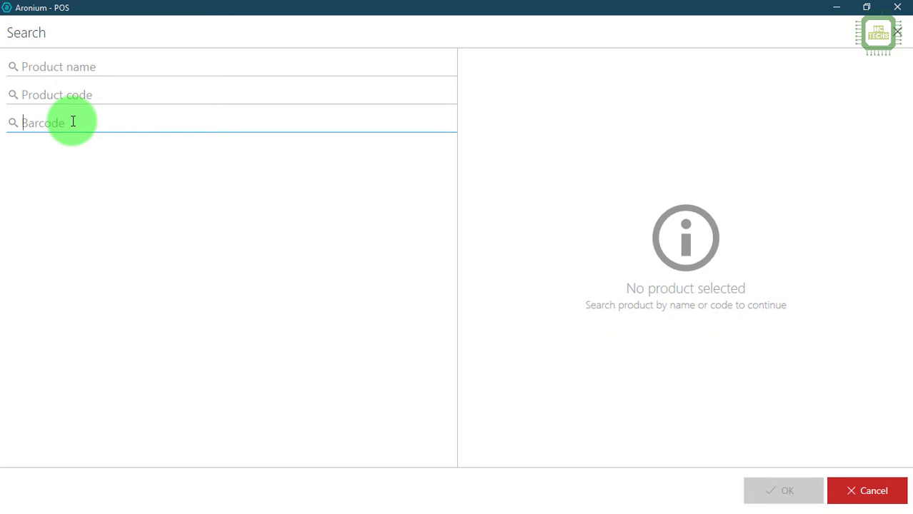
click(886, 487)
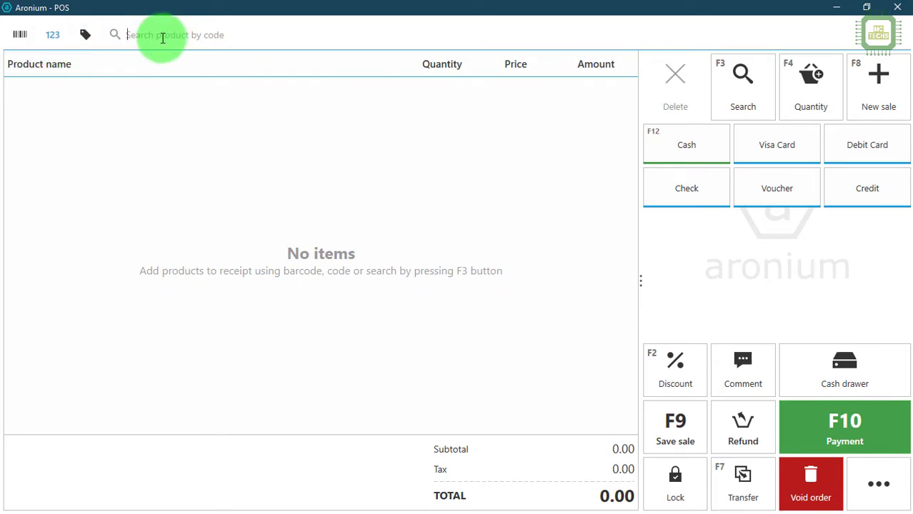
Add the product with code 1001 to the sale and set its quantity to 2
text(1001)
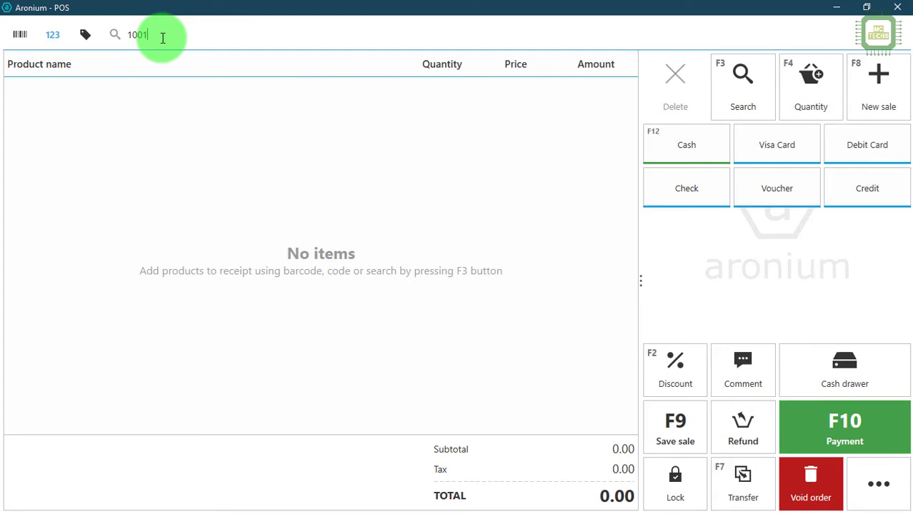
key(Return)
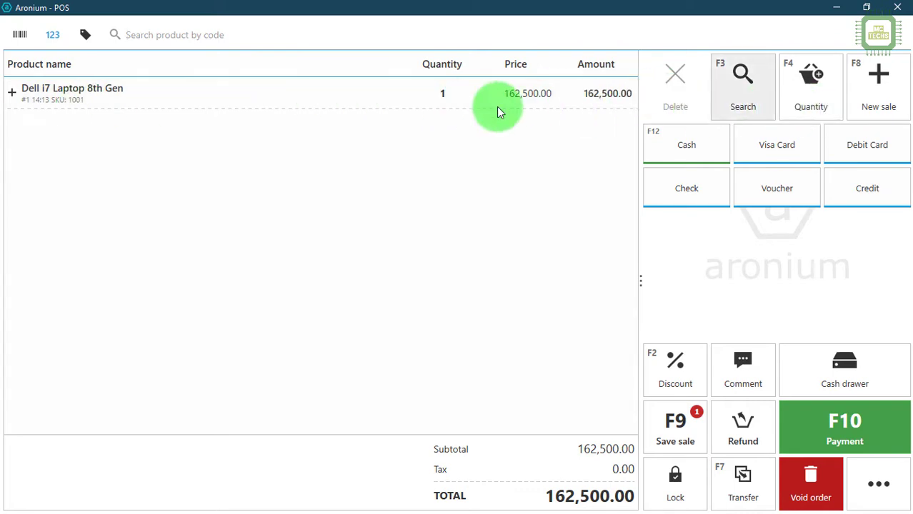
click(421, 102)
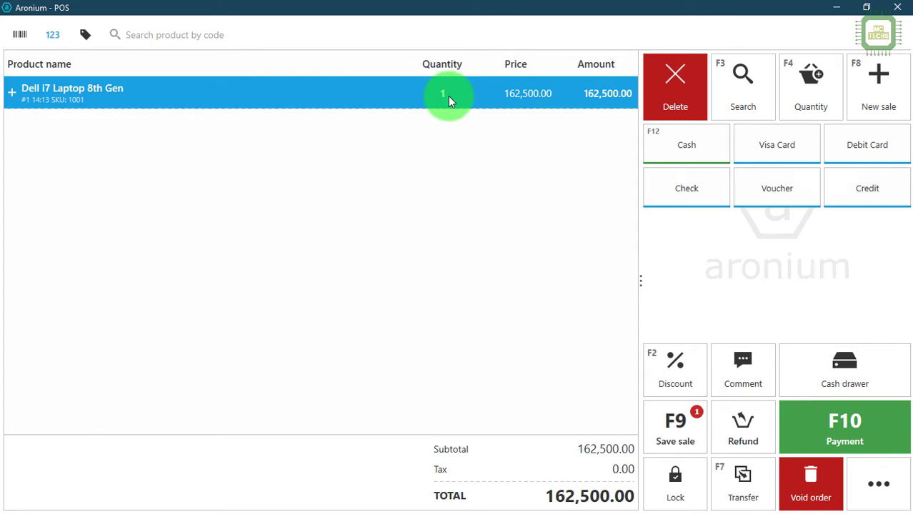
click(807, 100)
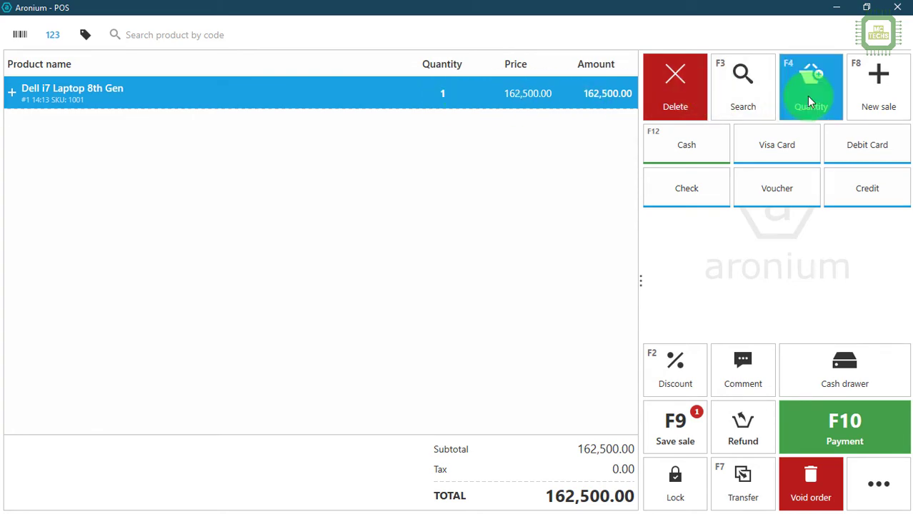
text(2)
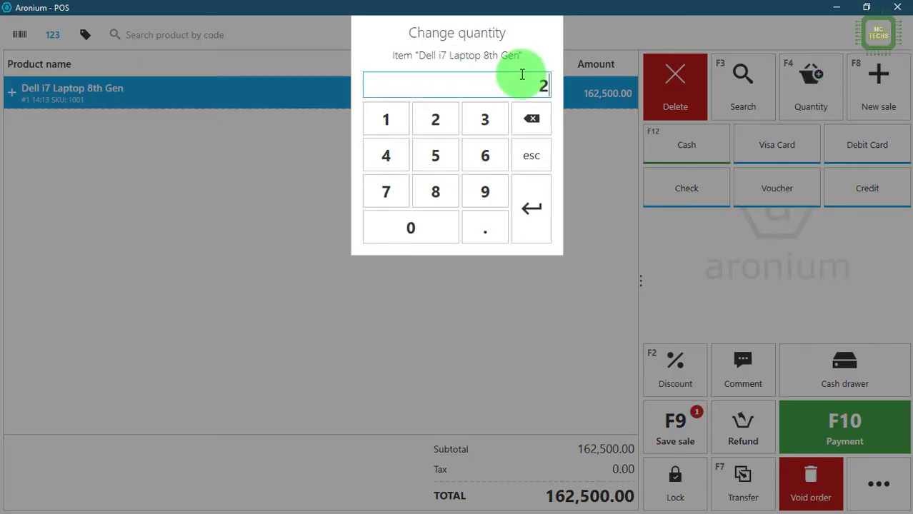
key(Return)
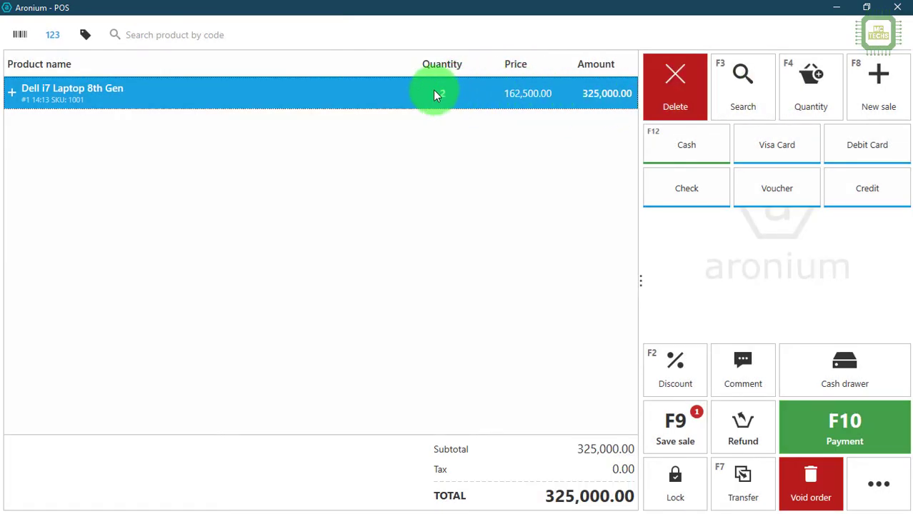
Set the quantity of the Dell i7 Laptop 8th Gen in the sale to 1
click(800, 78)
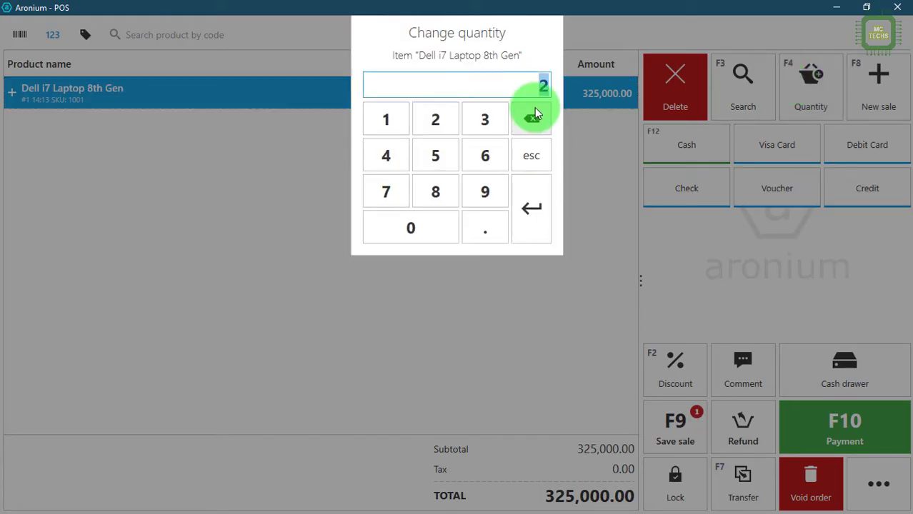
click(536, 115)
text(1)
click(534, 195)
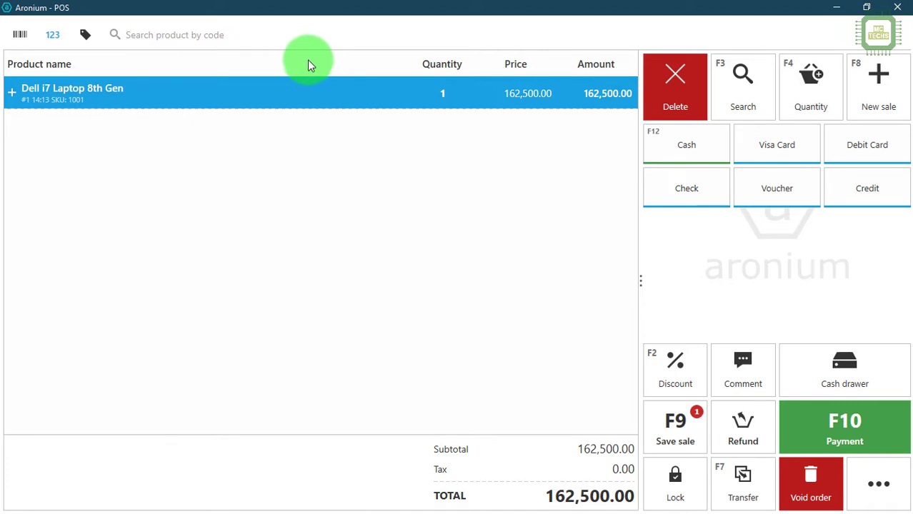
Add the product with code 1031 to the sale and select the Sony MDR-7506 Headphone line
click(280, 32)
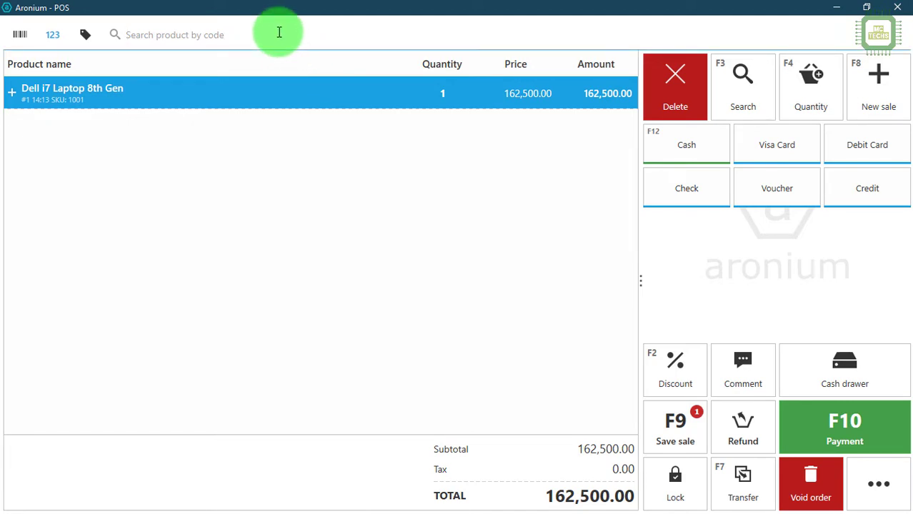
text(1031)
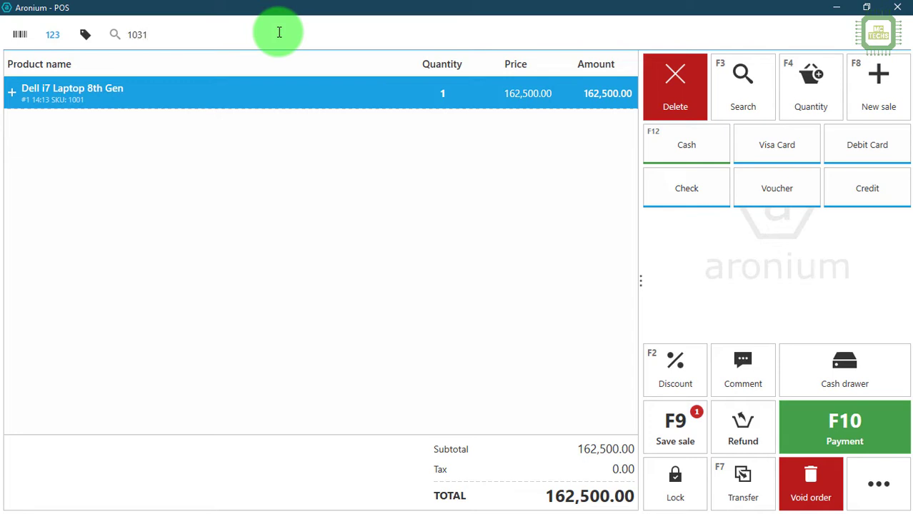
key(Return)
click(89, 124)
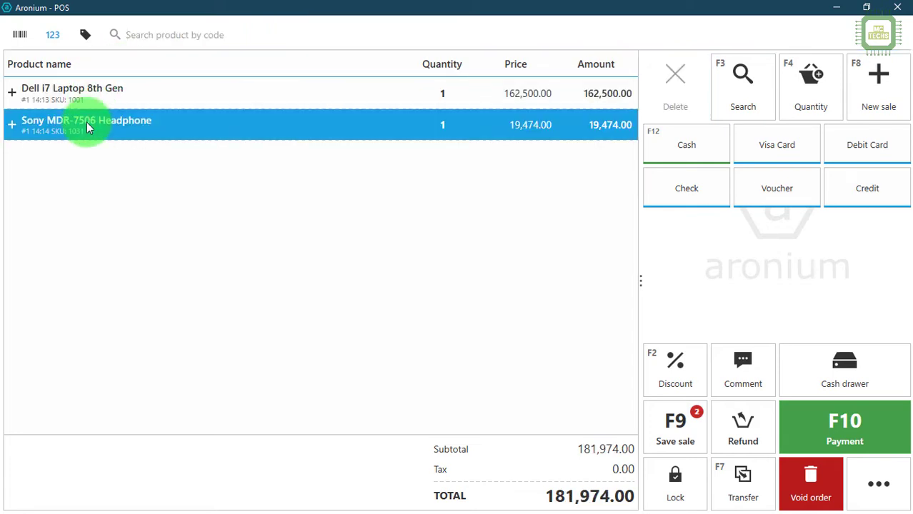
click(547, 96)
click(544, 124)
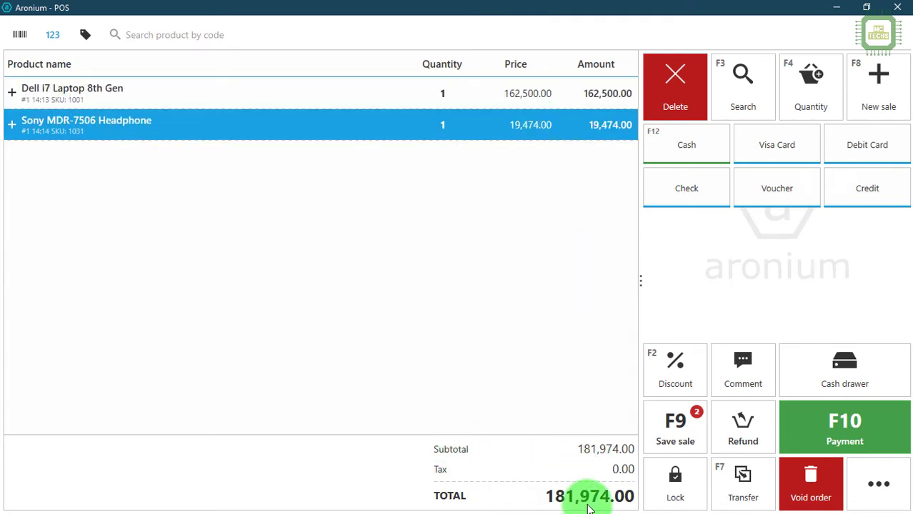
Apply a fixed cart discount of 974 Rs. to the sale
click(684, 368)
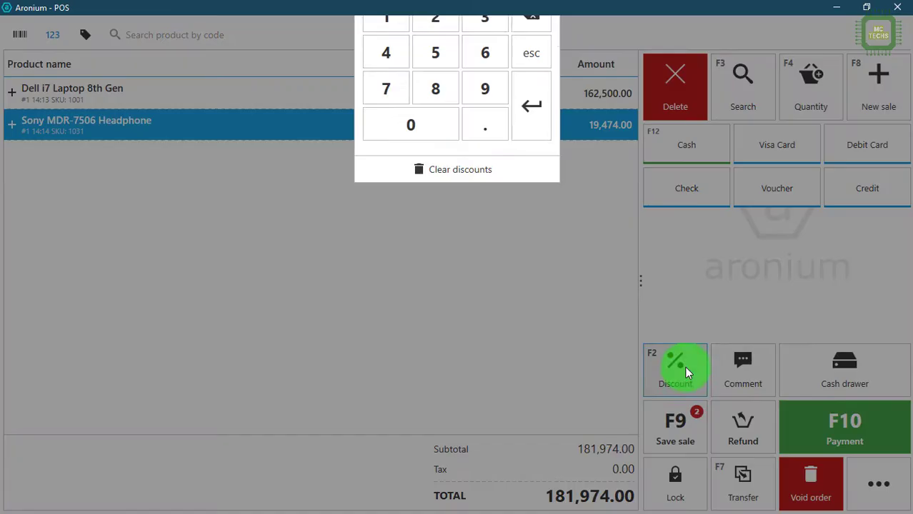
click(435, 39)
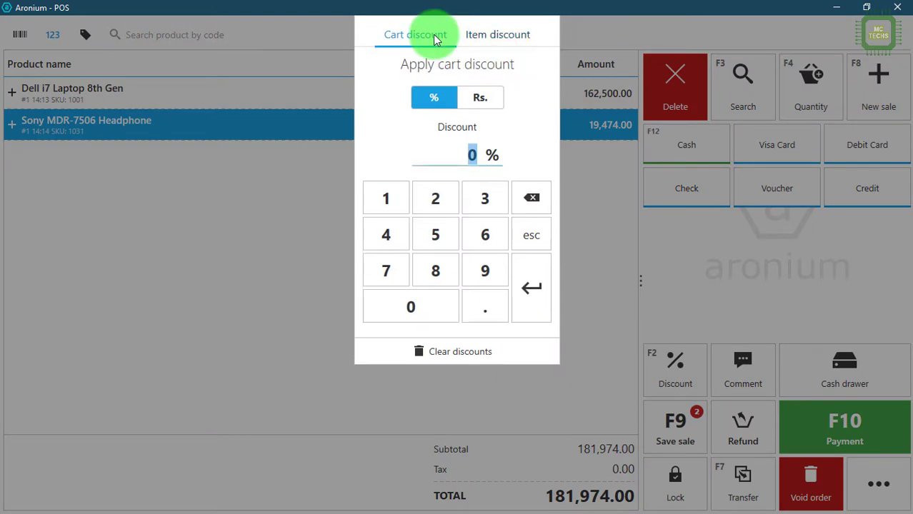
click(494, 37)
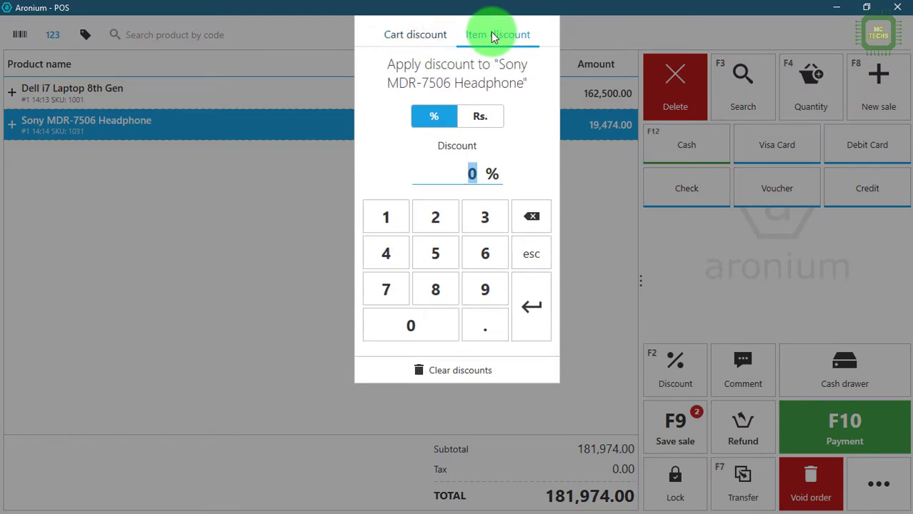
click(421, 35)
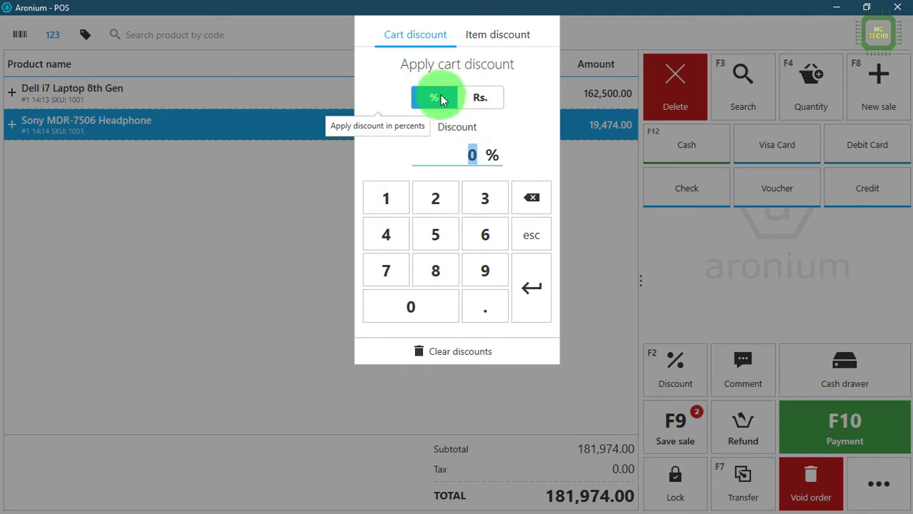
click(478, 99)
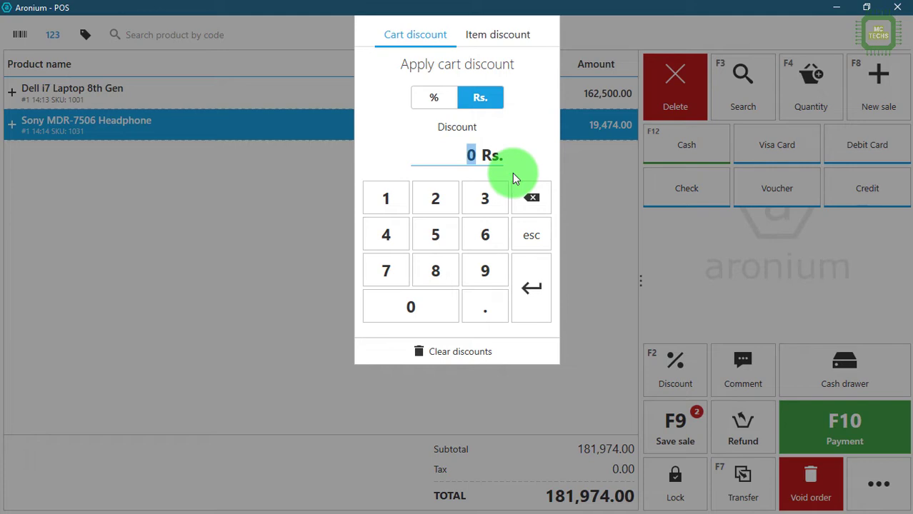
text(974)
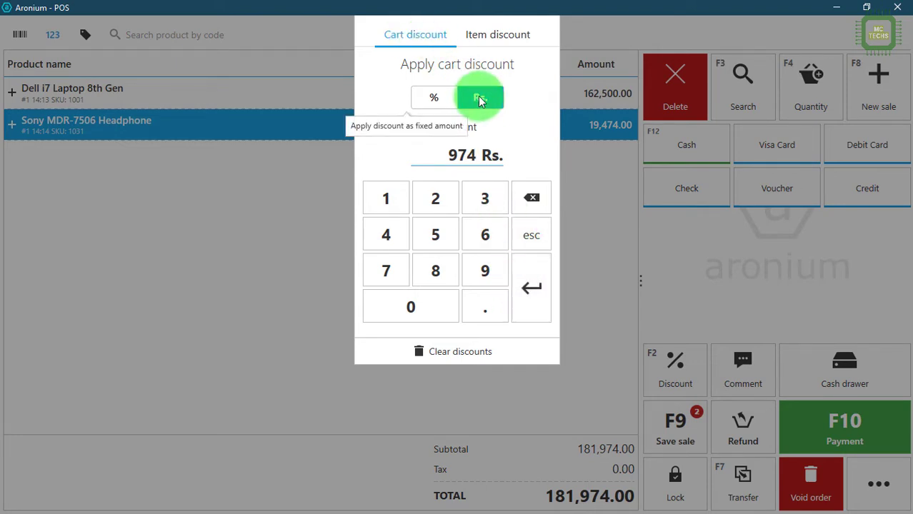
click(535, 290)
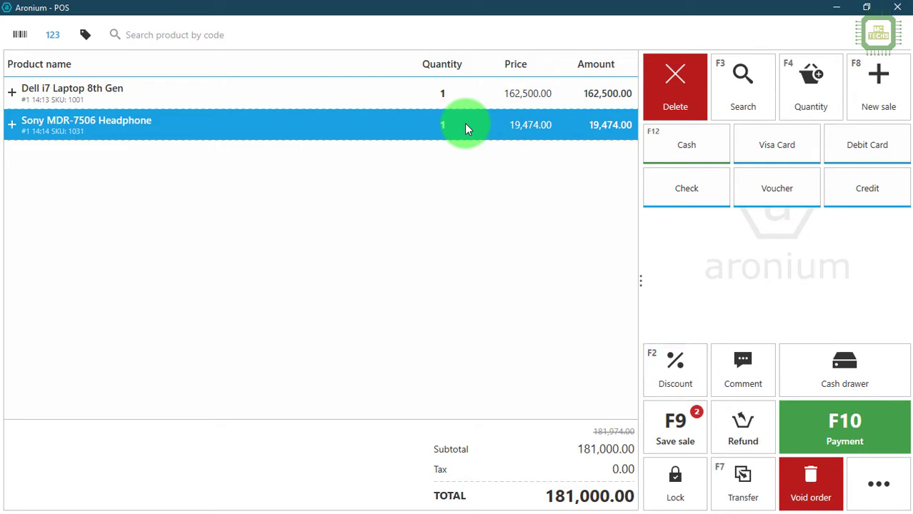
Reset the cart discount to 0 and apply a fixed item discount of 474 Rs. to the Sony MDR-7506 Headphone
click(680, 373)
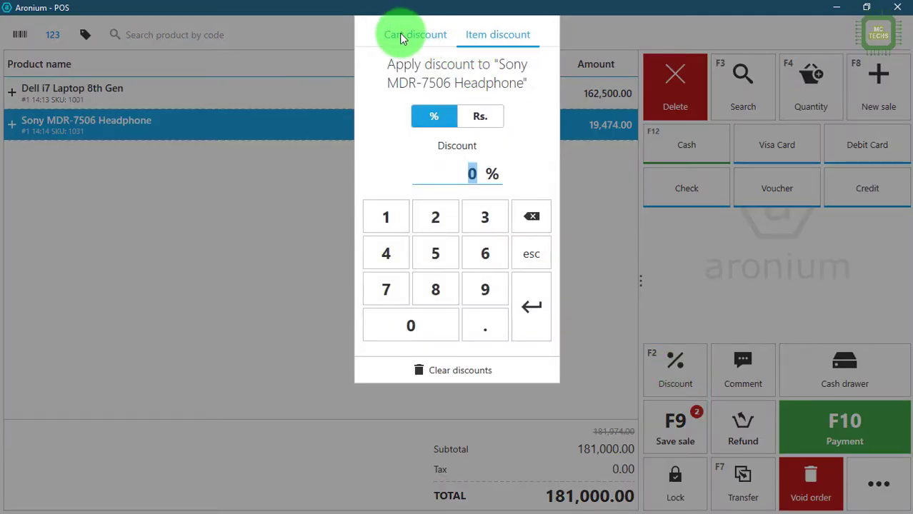
click(400, 33)
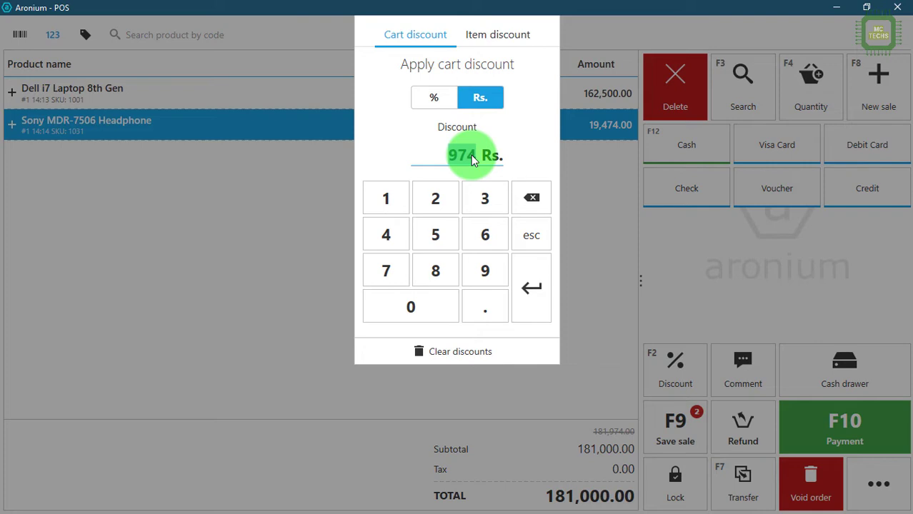
key(BackSpace)
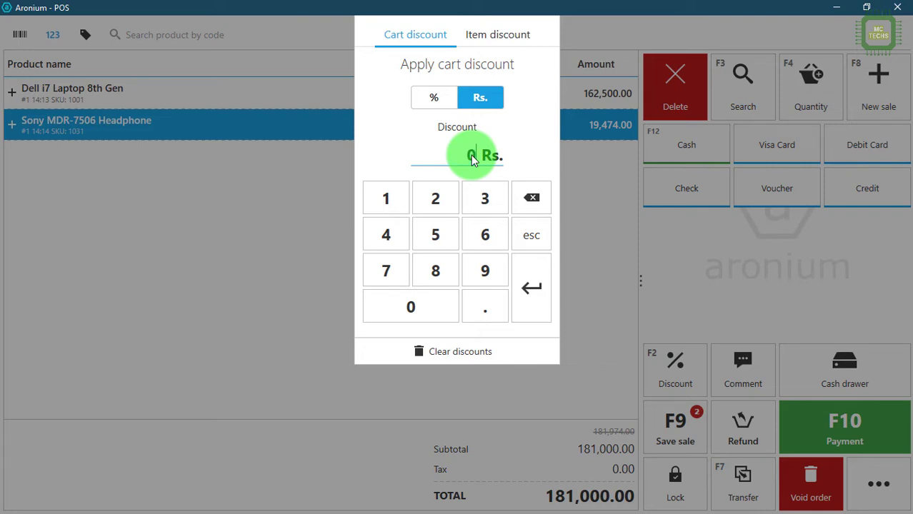
click(493, 36)
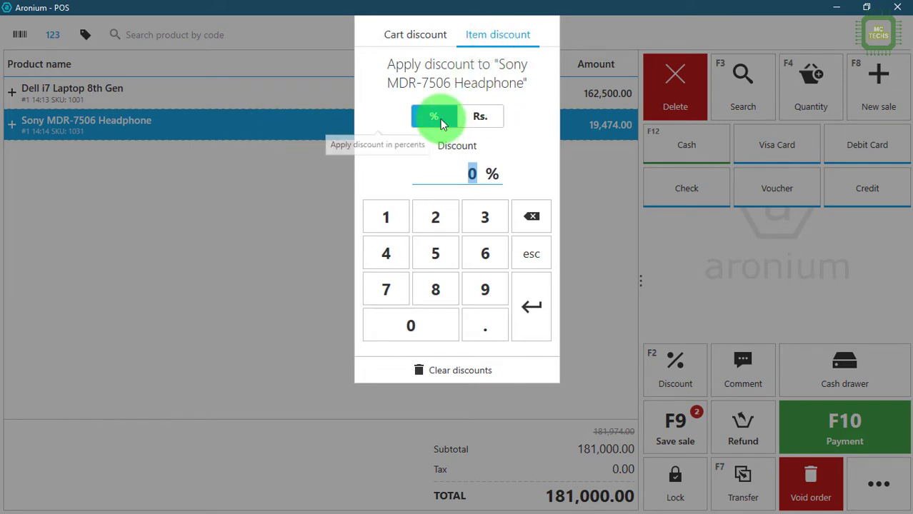
click(501, 118)
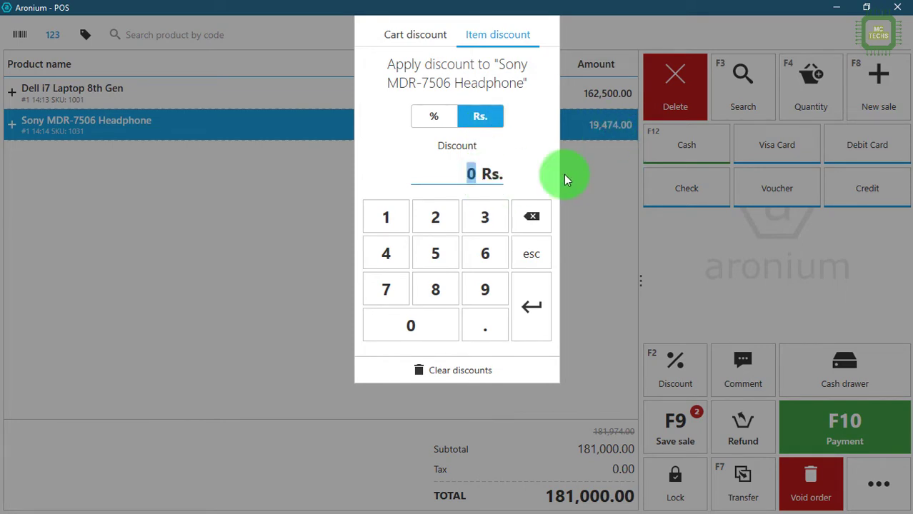
text(474)
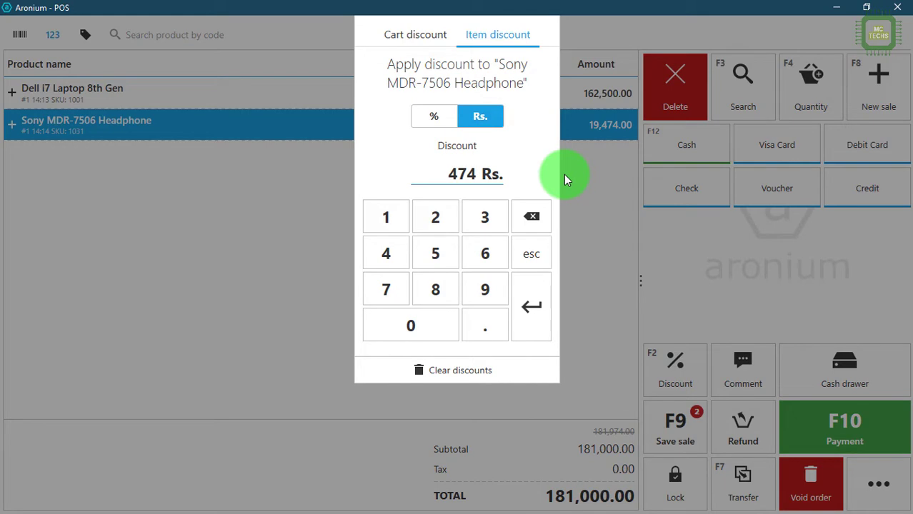
click(534, 309)
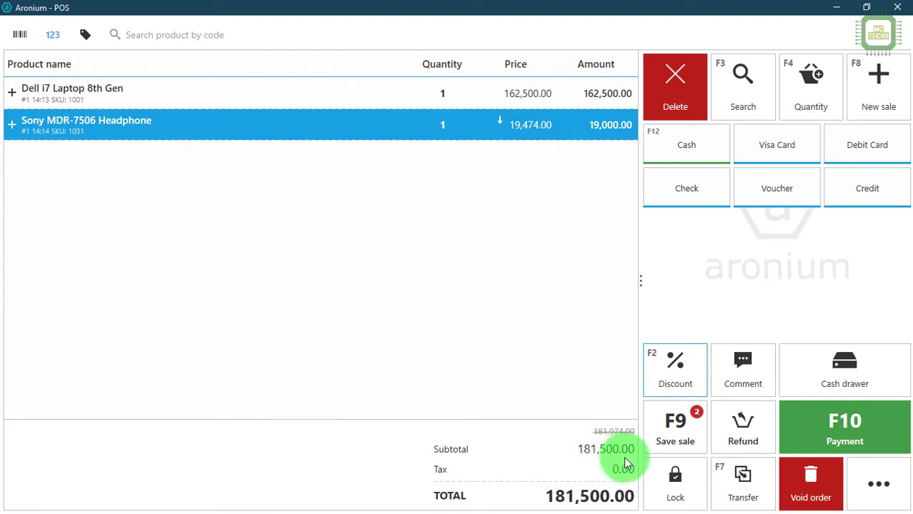
View the comment entry for the Sony MDR-7506 Headphone and leave it without writing a comment
click(744, 379)
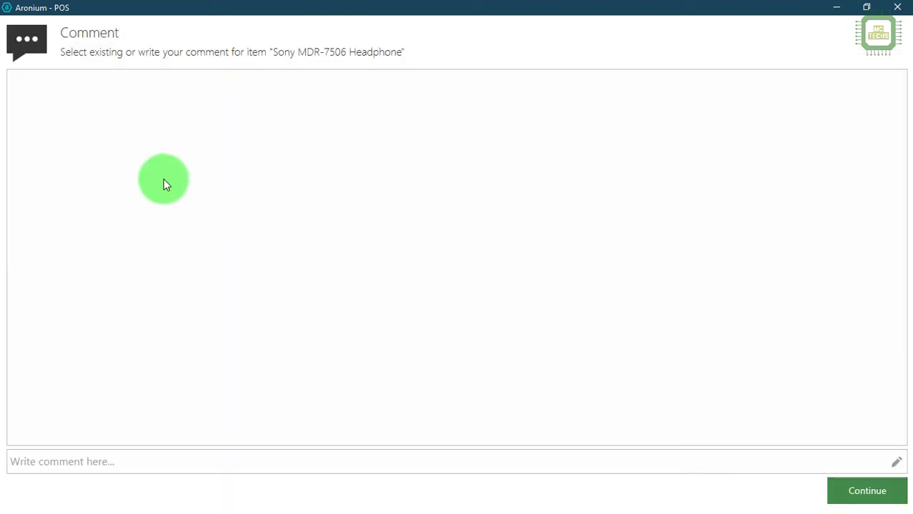
click(105, 462)
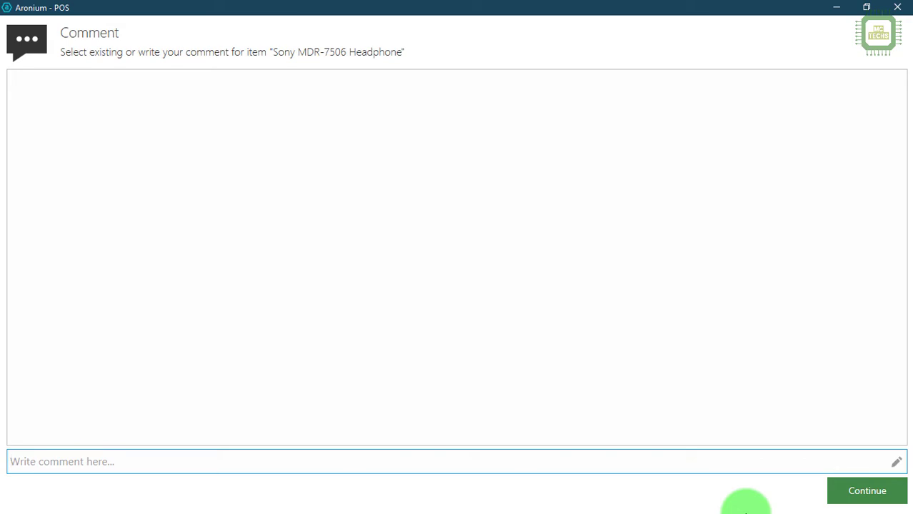
click(889, 500)
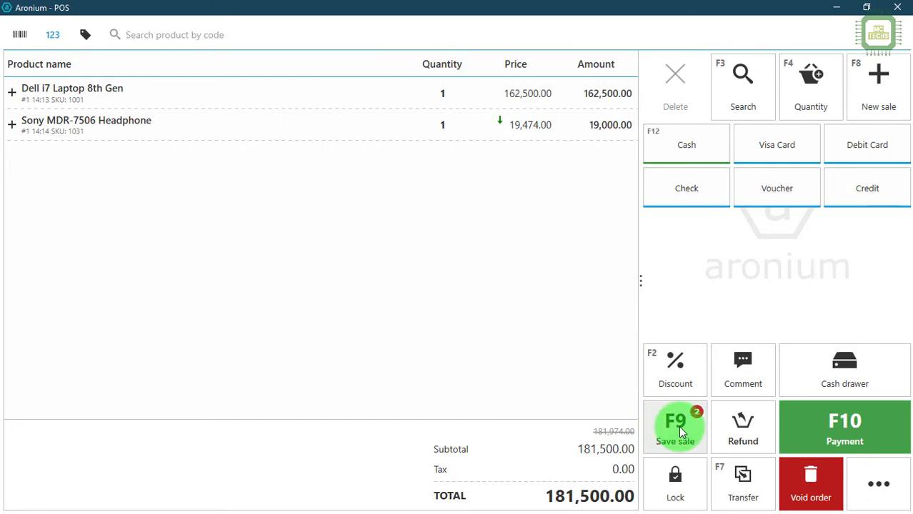
Start the payment for the sale and confirm round #1 as the round for payment
click(518, 127)
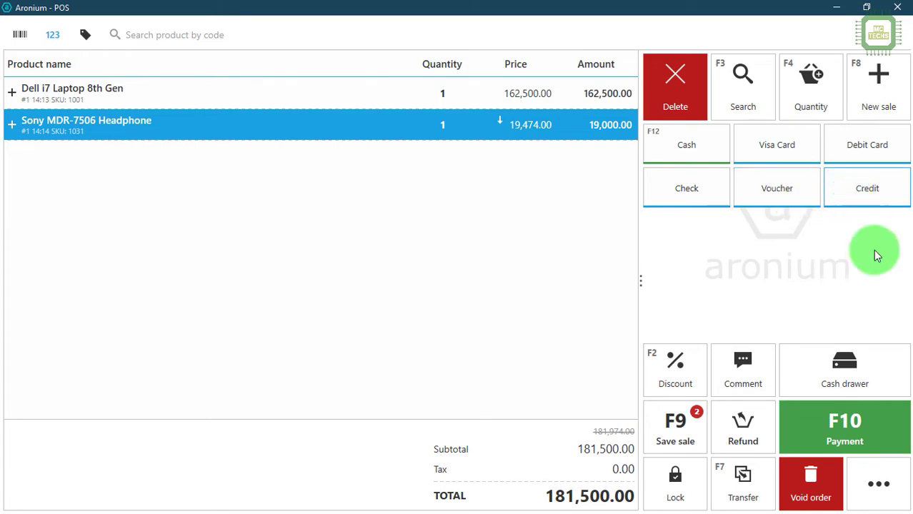
click(859, 437)
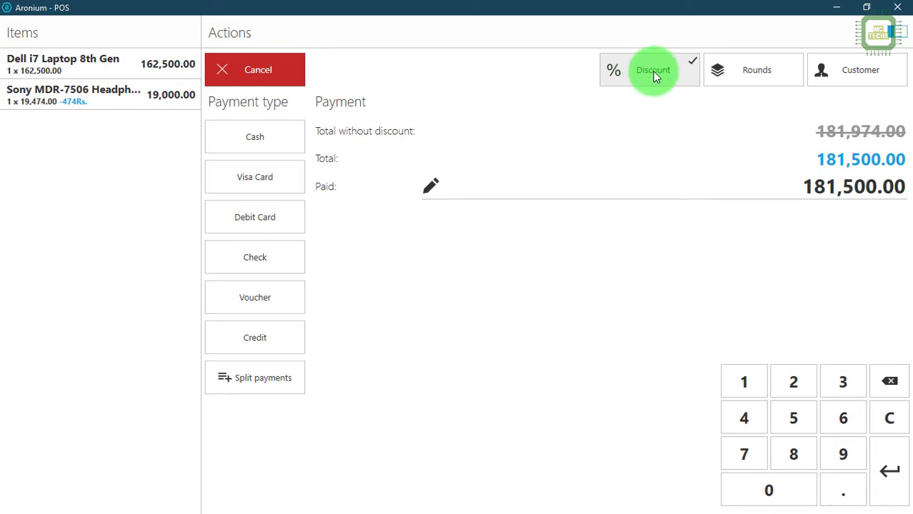
click(739, 84)
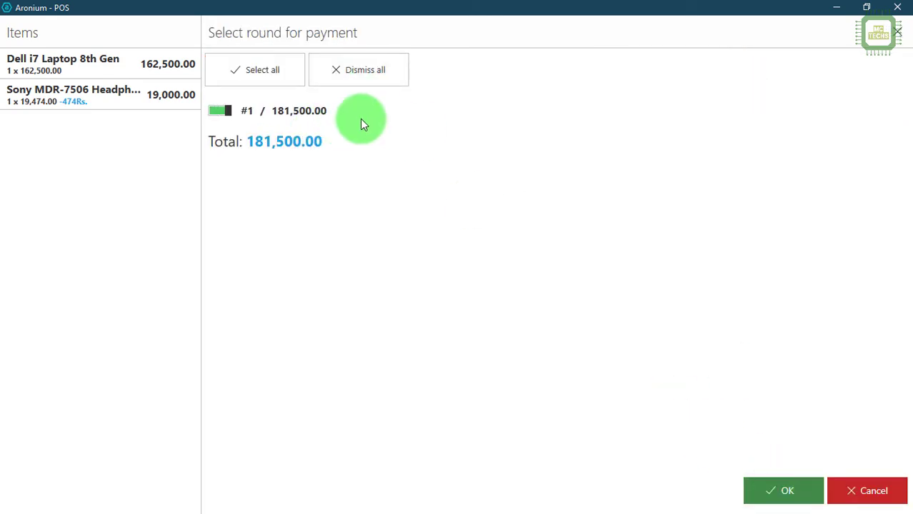
click(790, 492)
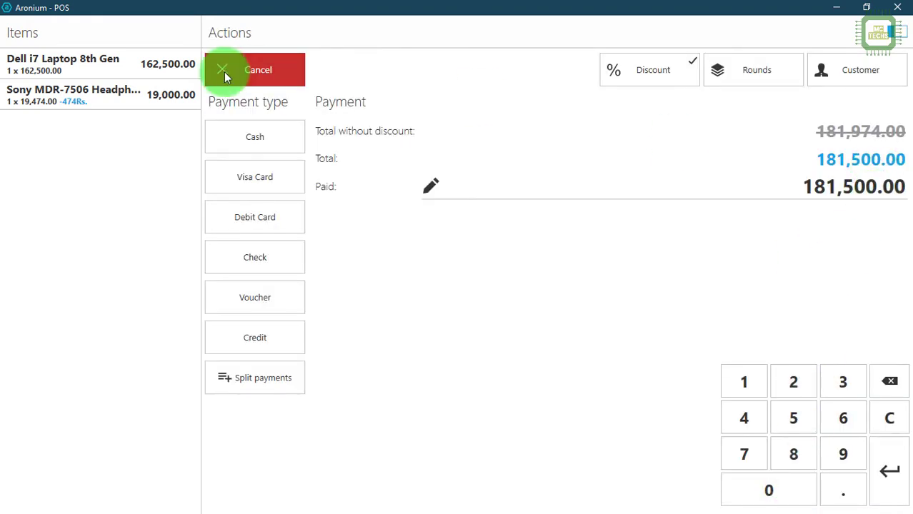
Enter 200000 as the paid amount and take the payment in cash
click(792, 190)
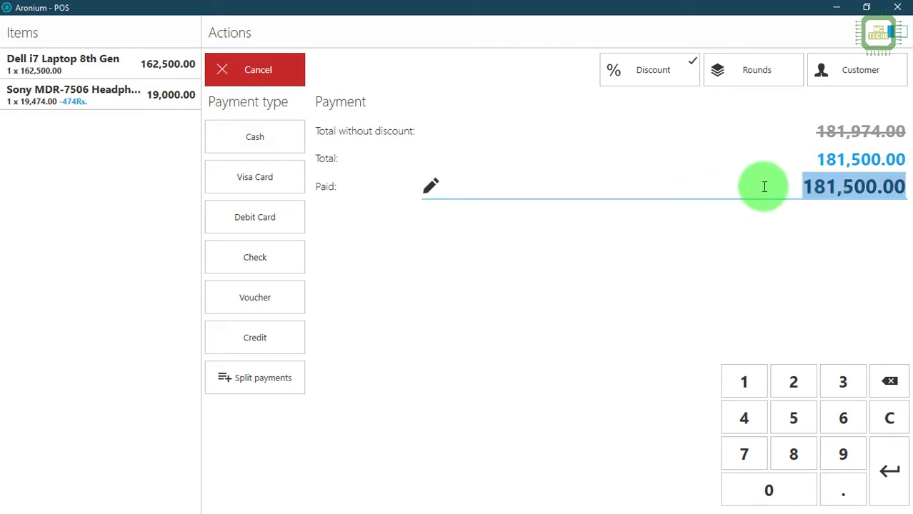
text(200000)
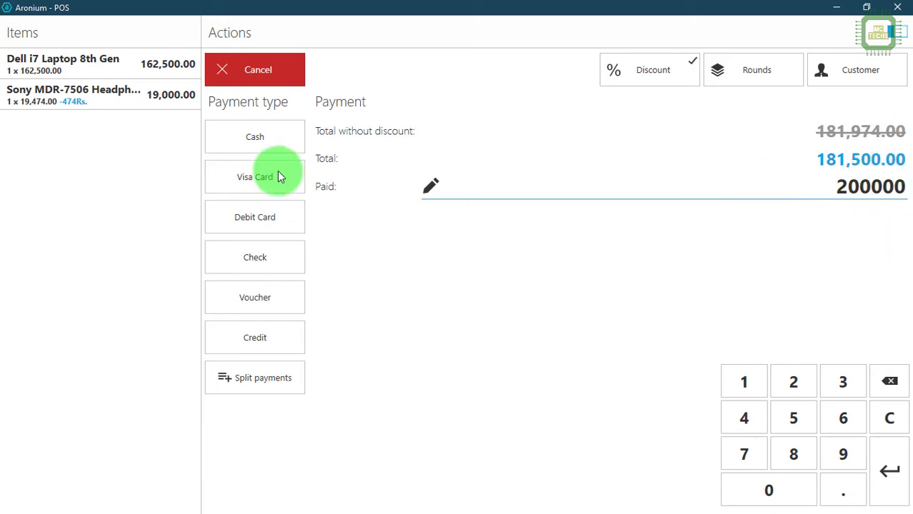
click(283, 146)
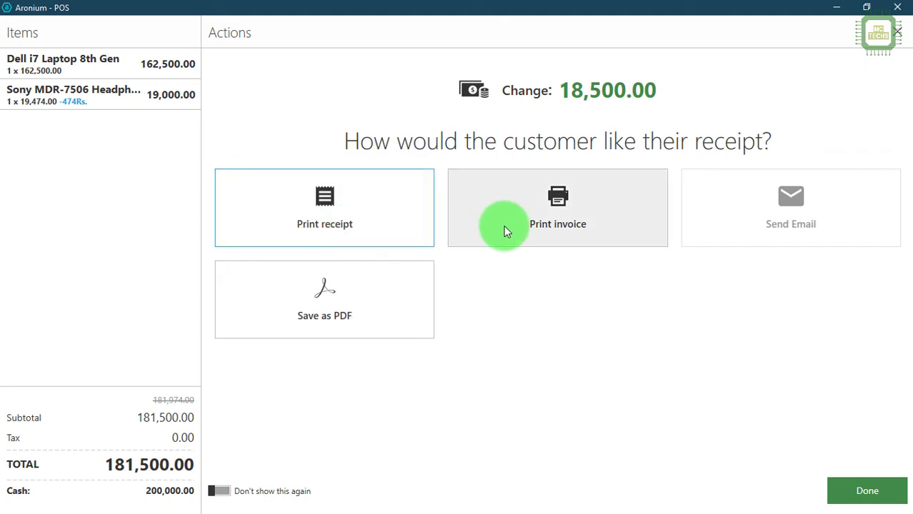
Save the receipt as a PDF in the Aronium desktop folder under the suggested file name and finish the sale
click(402, 310)
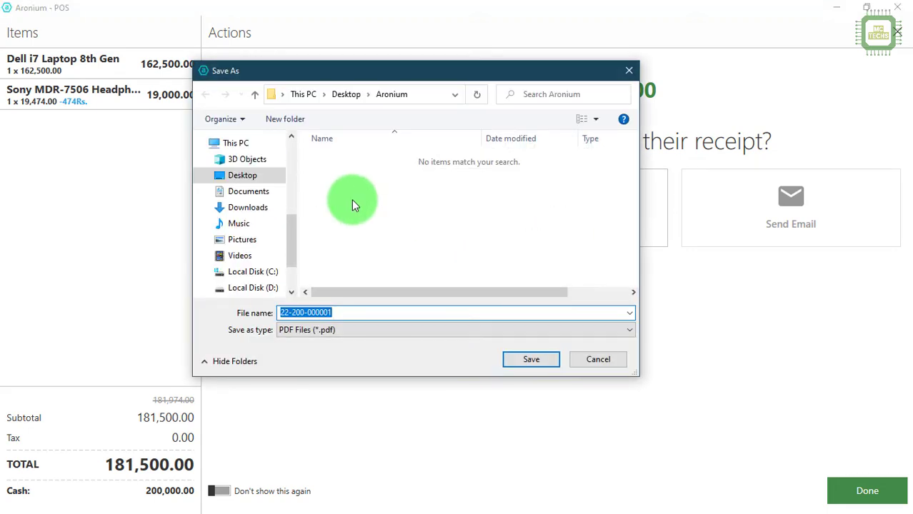
click(542, 359)
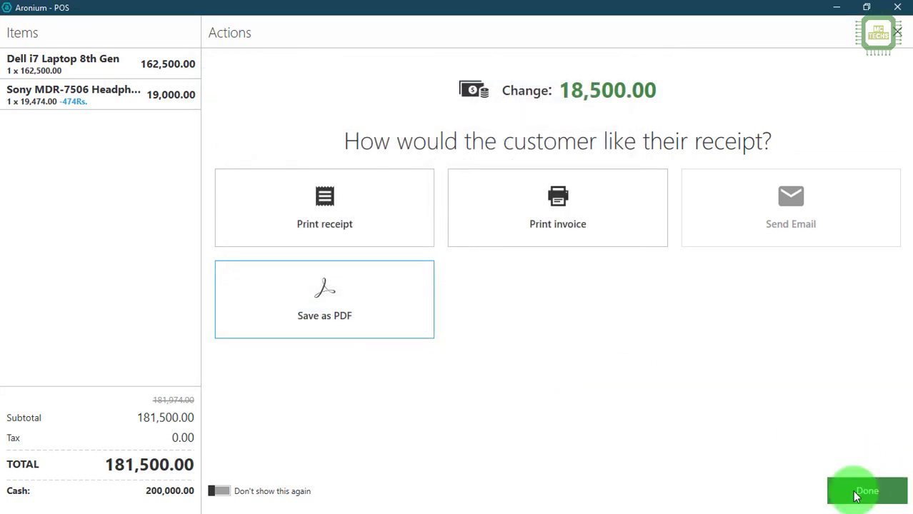
click(854, 491)
click(854, 490)
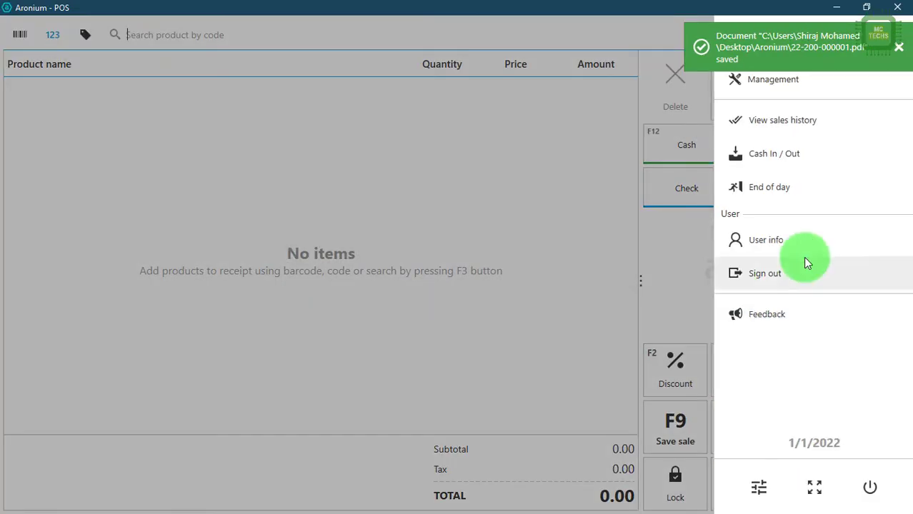
click(546, 140)
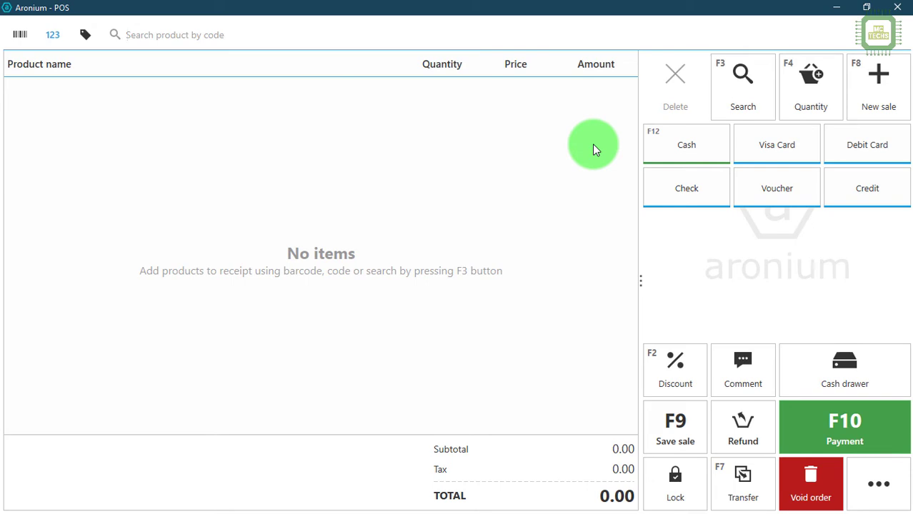
Add the products with codes 1040 and 1169 to a new sale
text(1040)
key(Return)
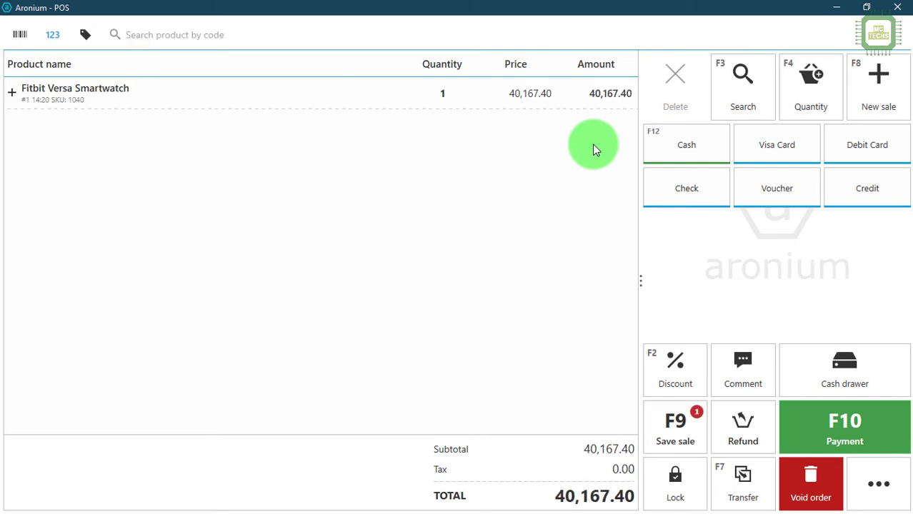
click(325, 106)
click(248, 36)
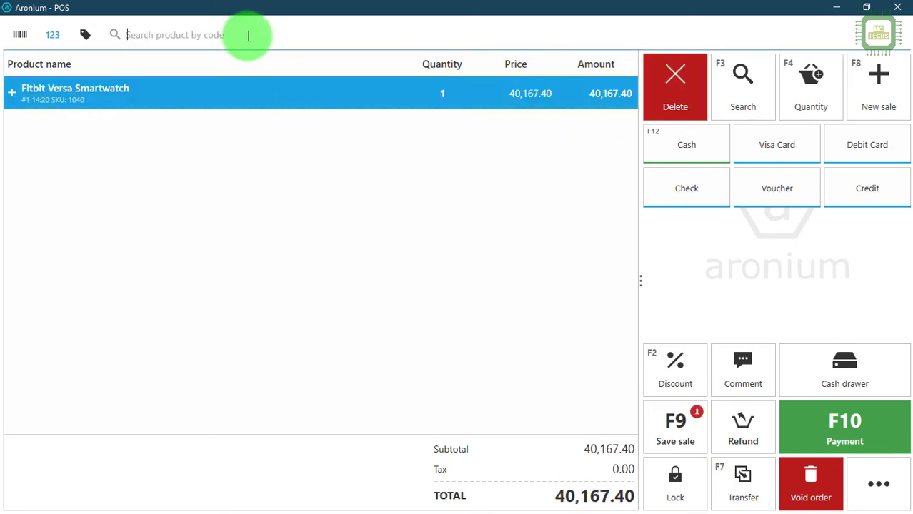
click(437, 96)
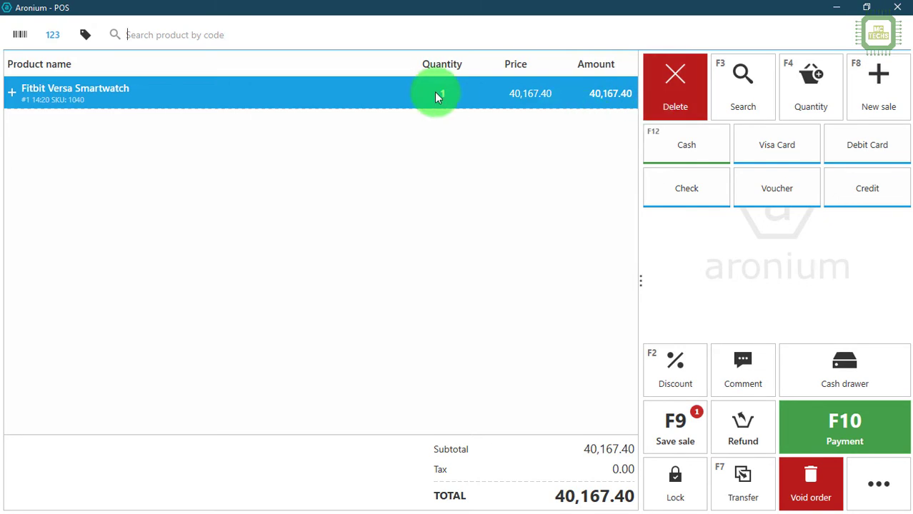
text(11)
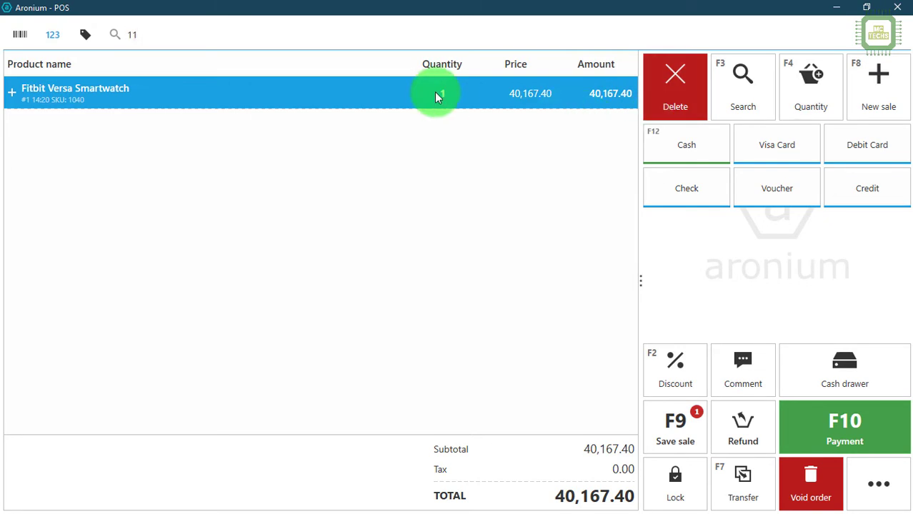
text(69)
key(Return)
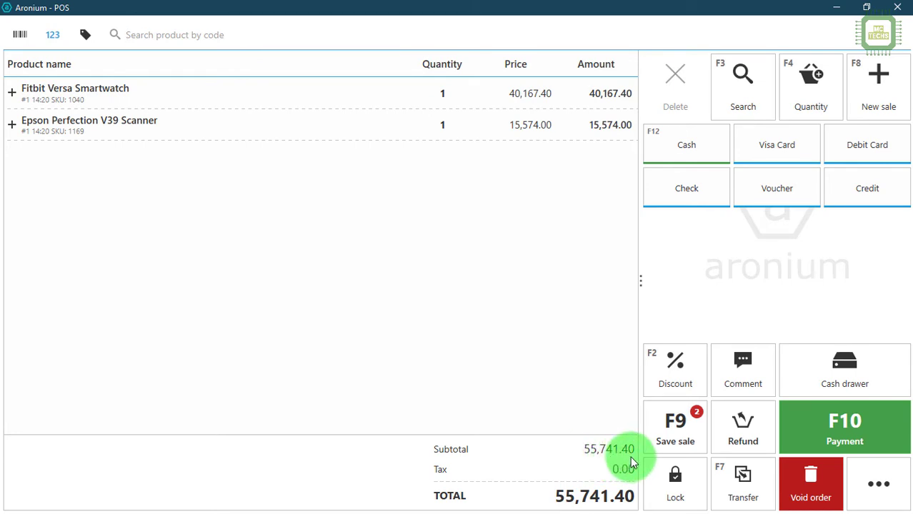
Apply a cart discount of Rs. 741.40 to the current sale
click(672, 377)
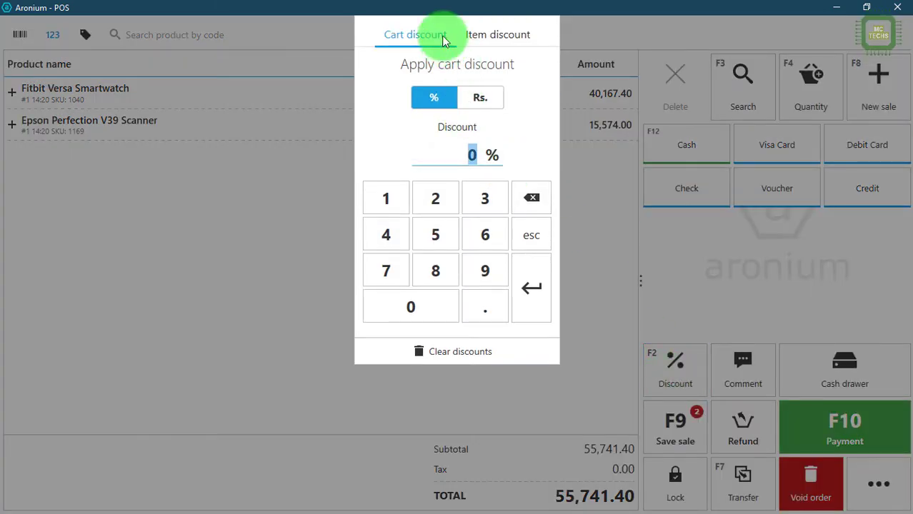
click(476, 96)
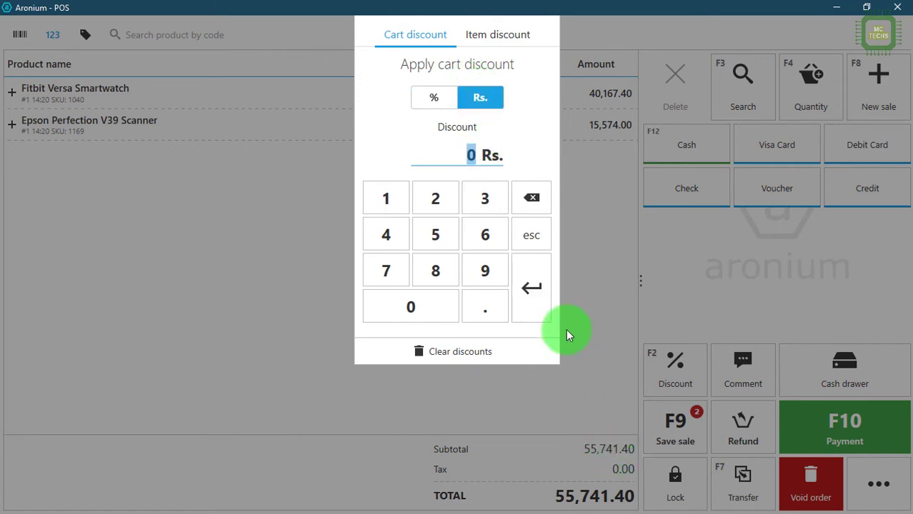
text(741)
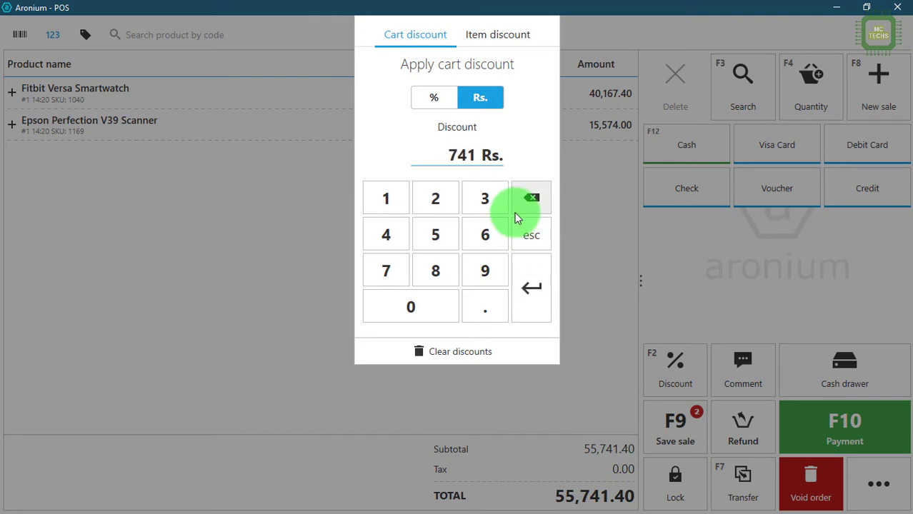
text(.40)
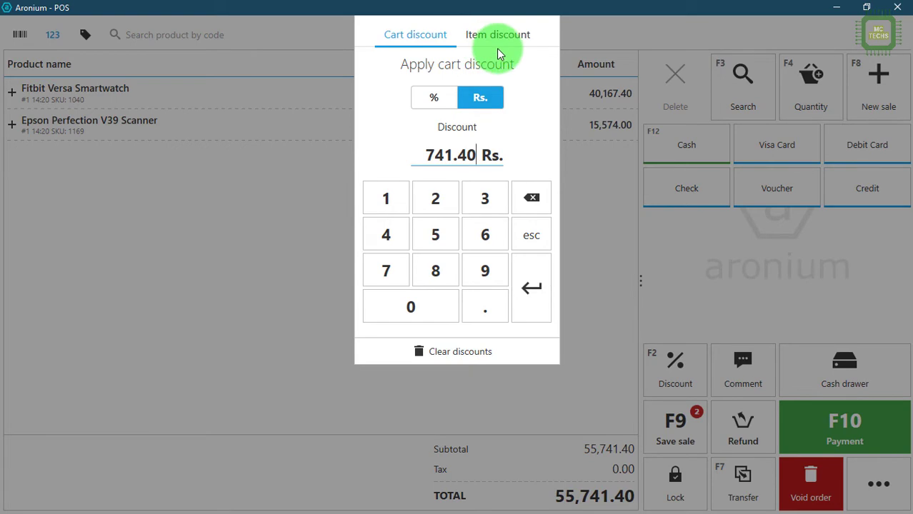
click(539, 289)
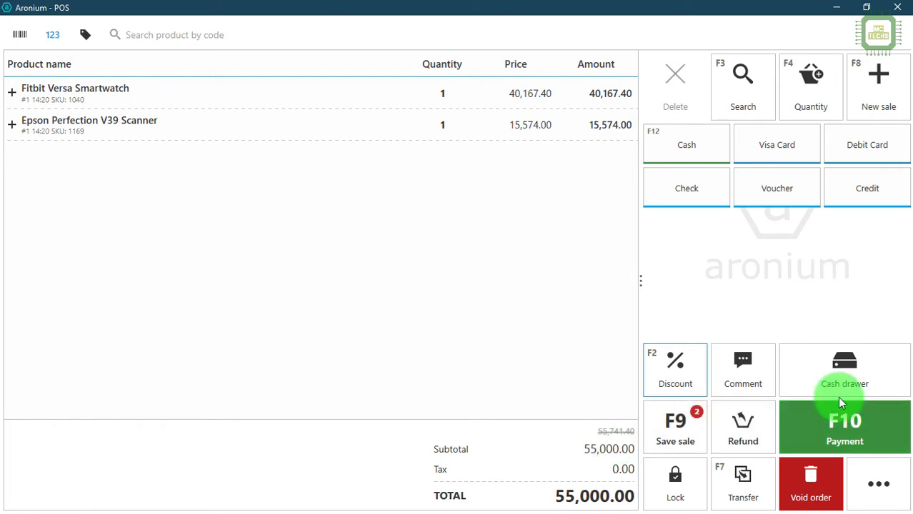
Start the payment for the discounted sale and take the full amount in cash
click(869, 439)
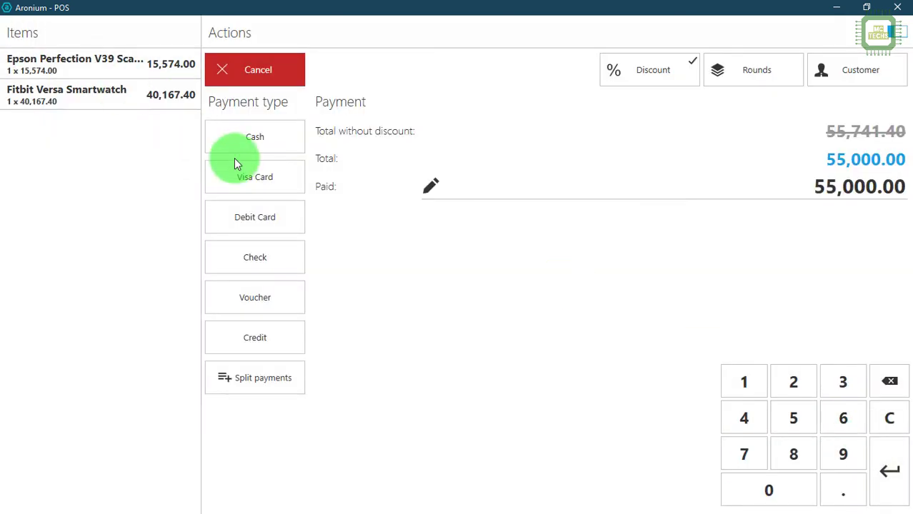
click(802, 189)
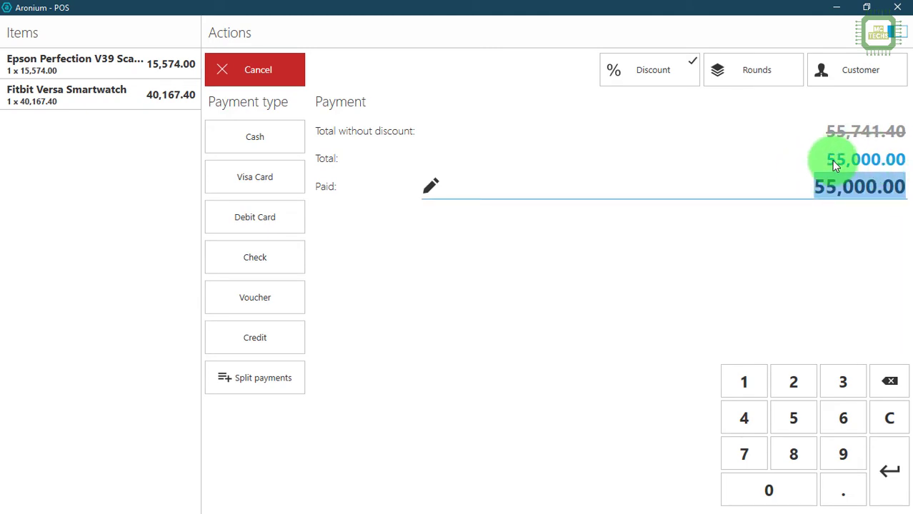
click(242, 138)
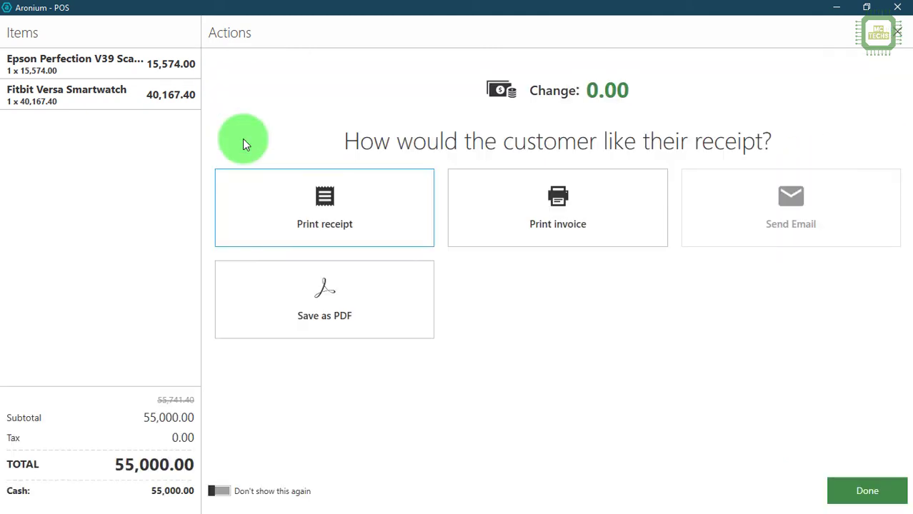
Save this sale's receipt as a PDF in the Aronium desktop folder under the suggested file name and finish the sale
click(377, 304)
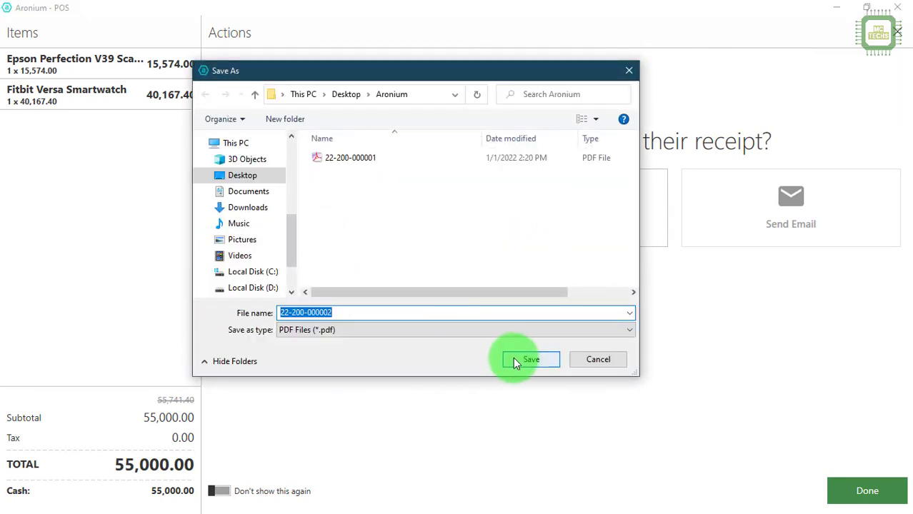
click(528, 359)
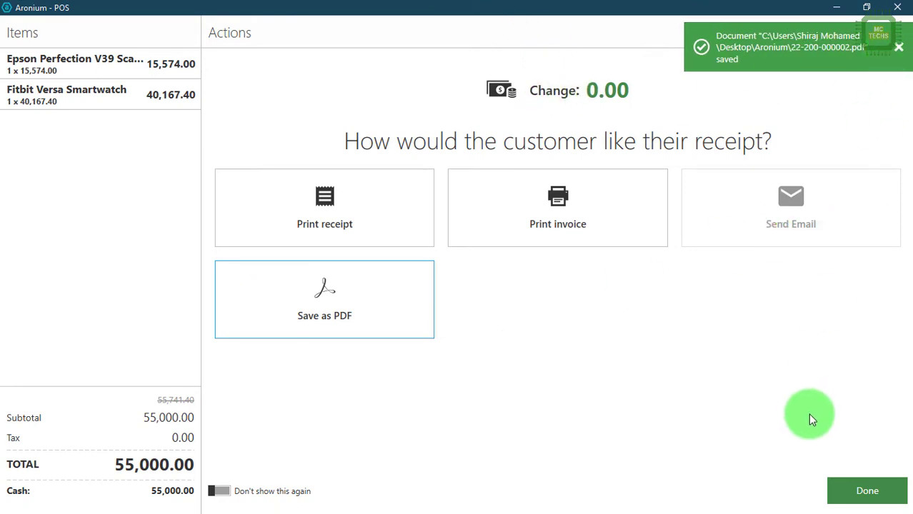
click(856, 490)
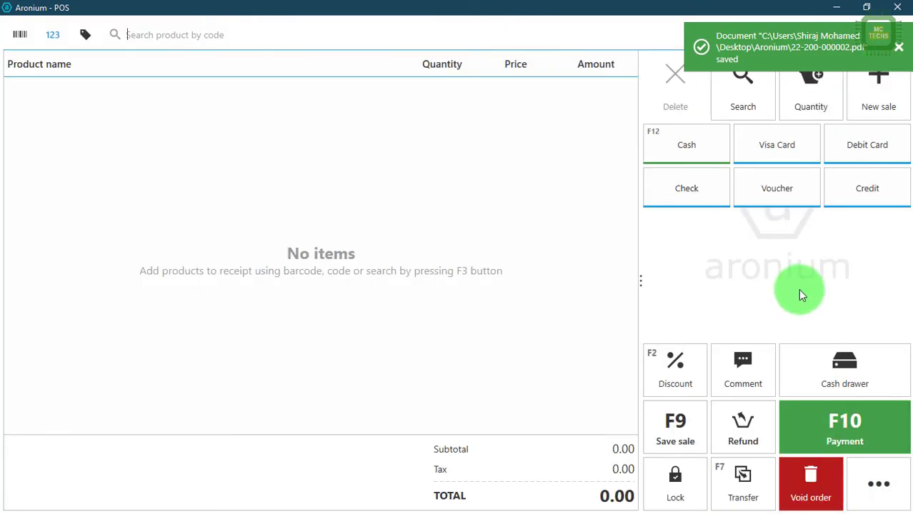
View the sales history, examine the items and discounts of both sales documents, and close the history
click(866, 492)
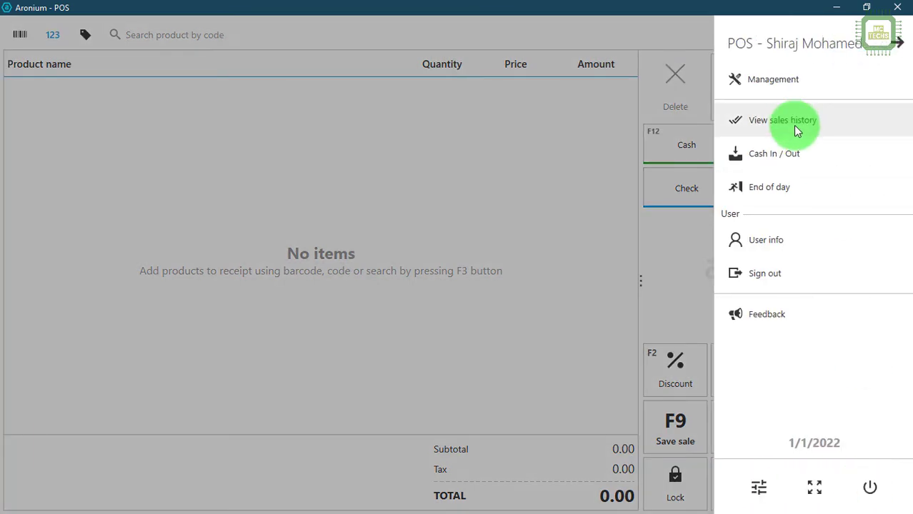
click(796, 128)
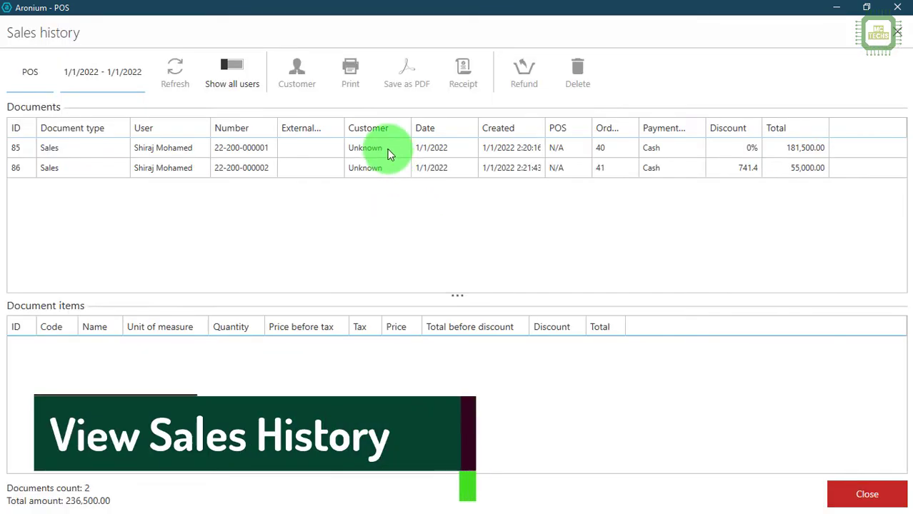
click(235, 147)
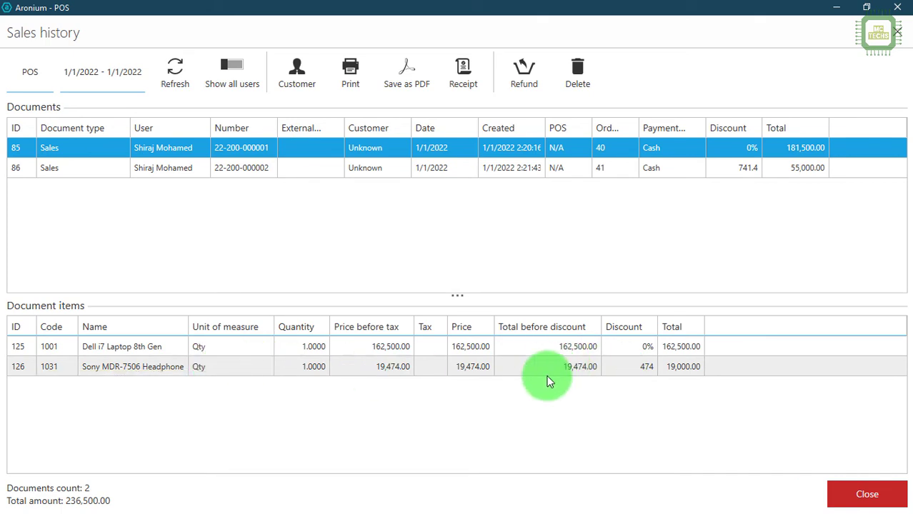
click(603, 366)
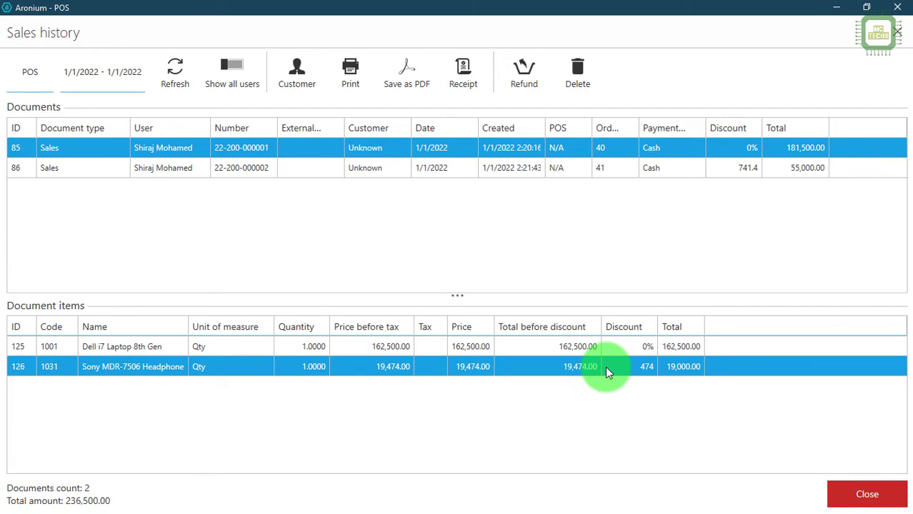
click(601, 171)
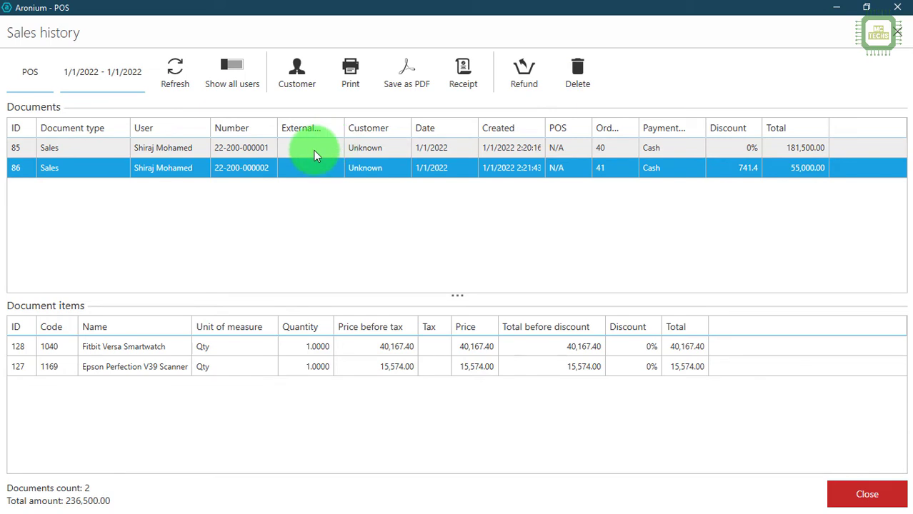
click(286, 150)
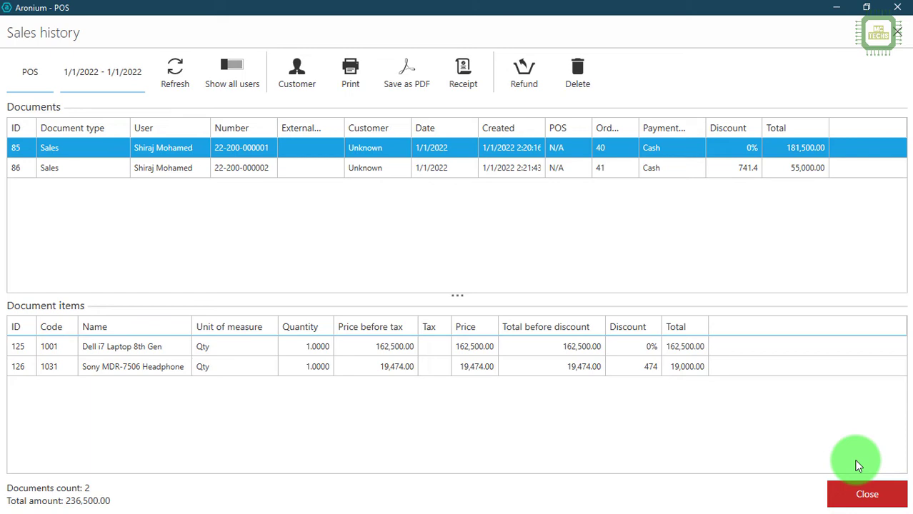
click(866, 496)
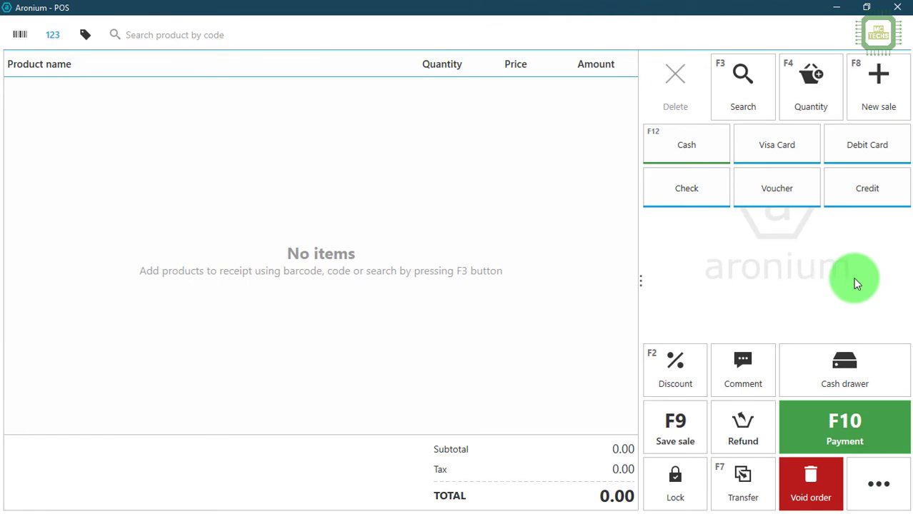
Record a cash removal of 1000 with the description "Tea" in Cash In / Out, save it and return to the sales screen
click(878, 497)
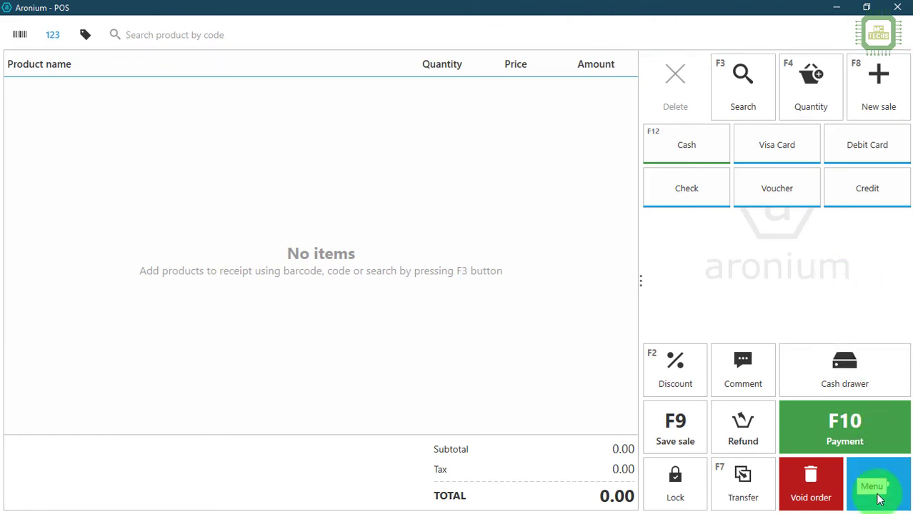
click(879, 496)
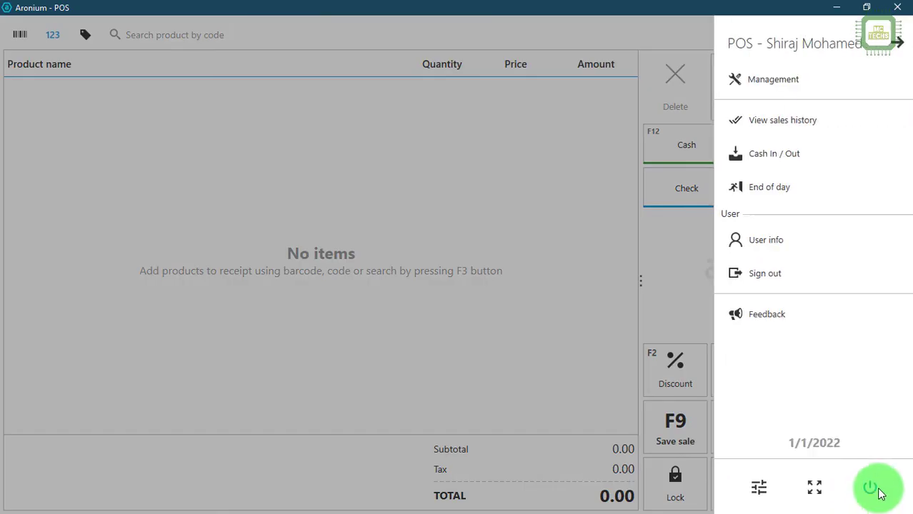
click(810, 157)
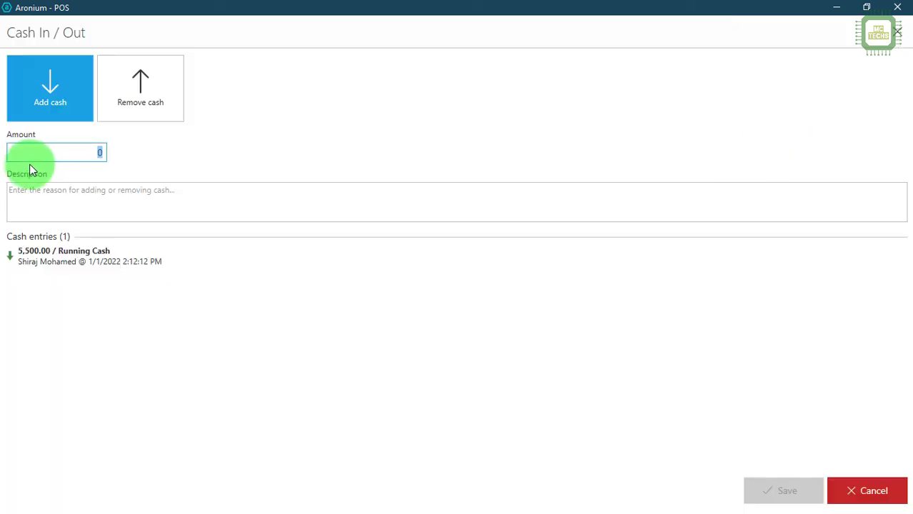
click(128, 107)
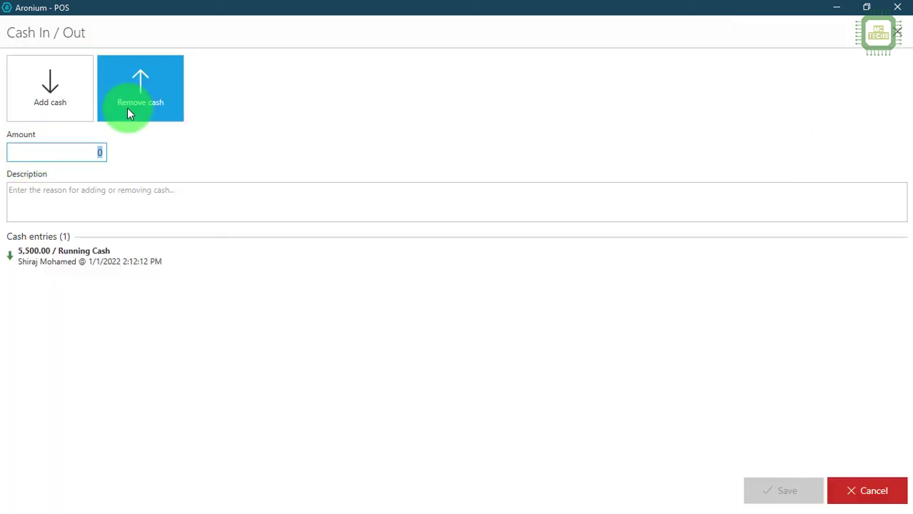
text(1)
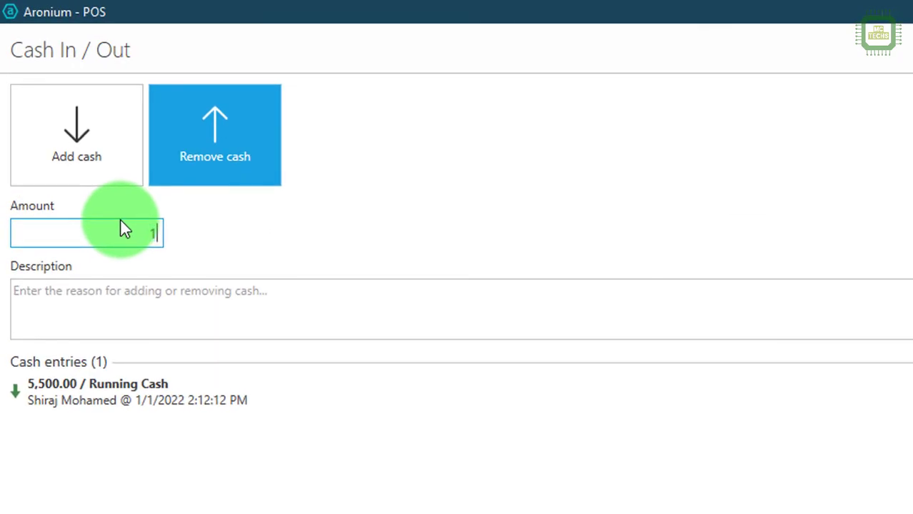
text(000)
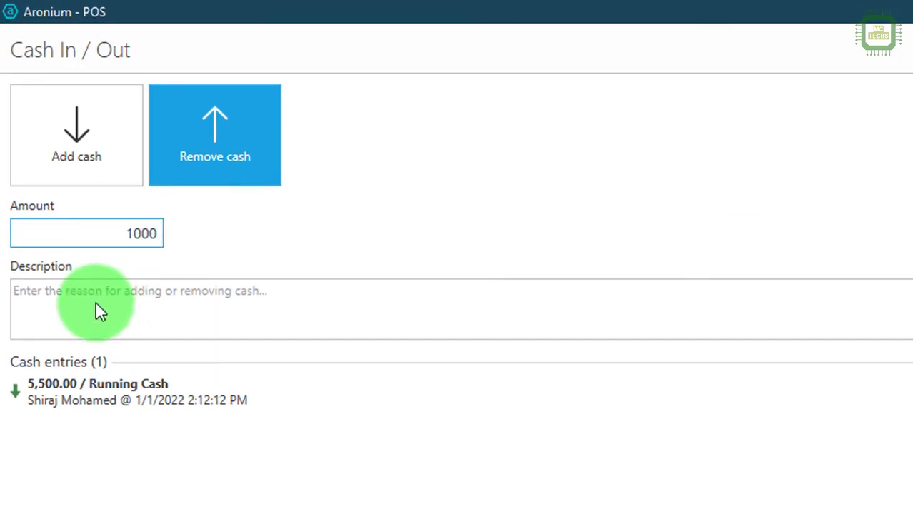
click(95, 304)
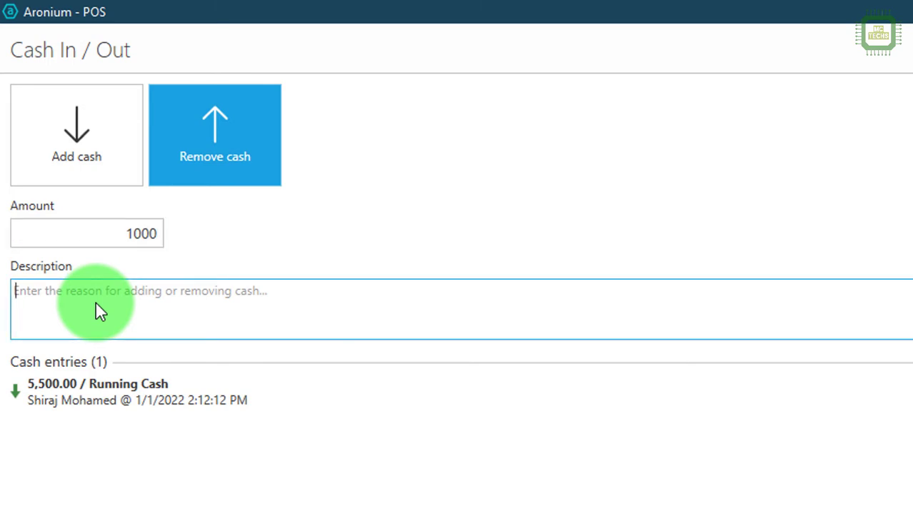
text(Tea)
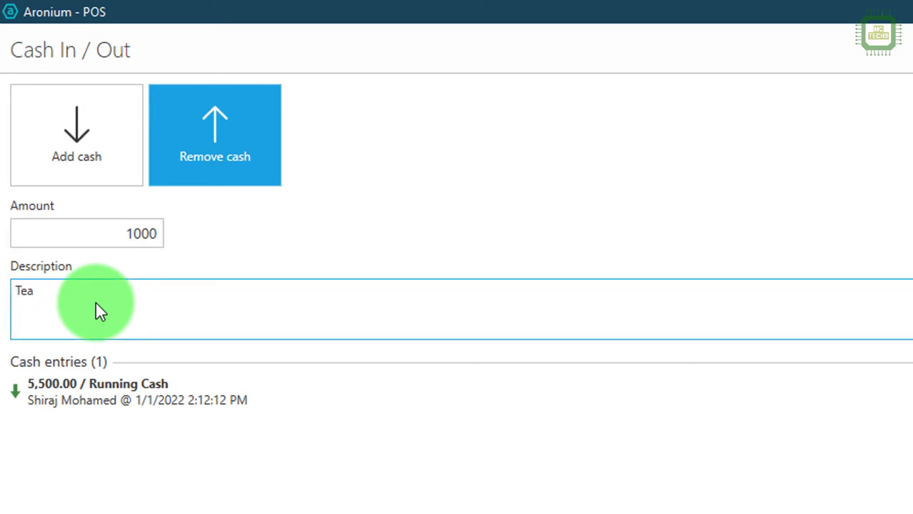
key(Tab)
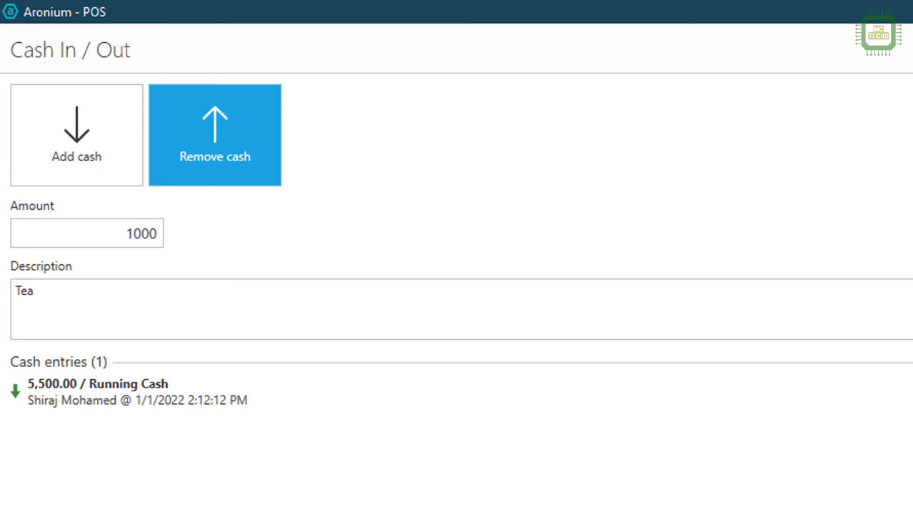
key(Return)
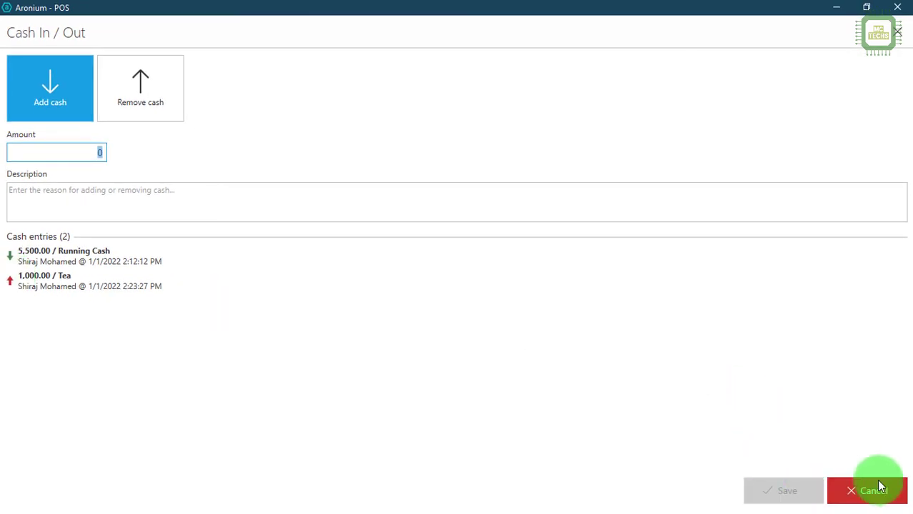
click(872, 491)
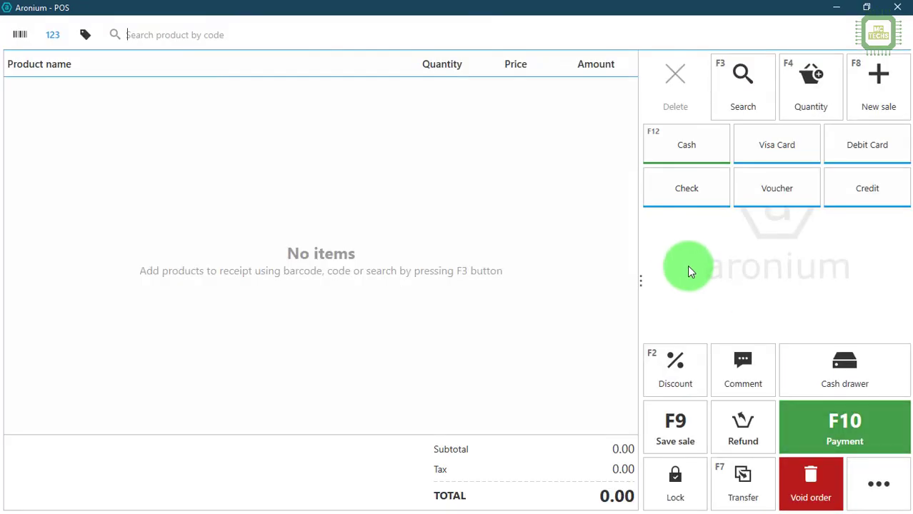
Open the end-of-day function and check its history for previously generated Z reports
click(885, 489)
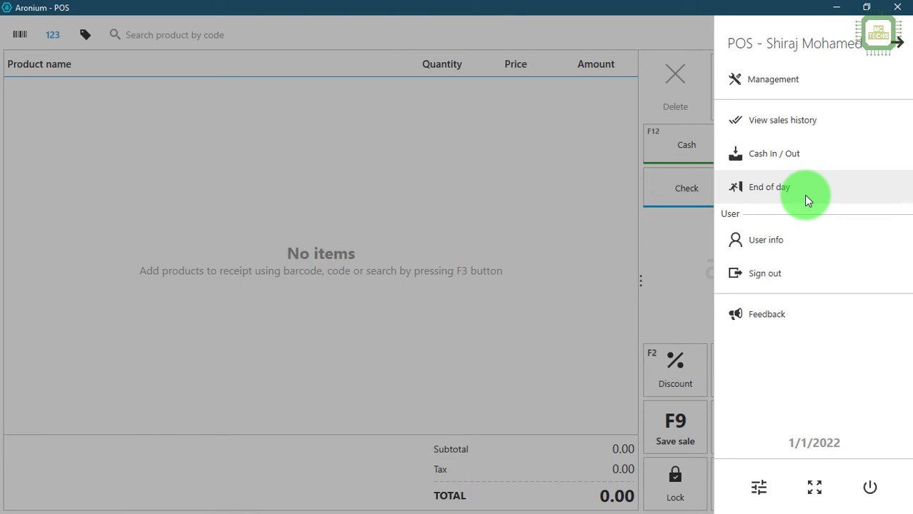
click(805, 196)
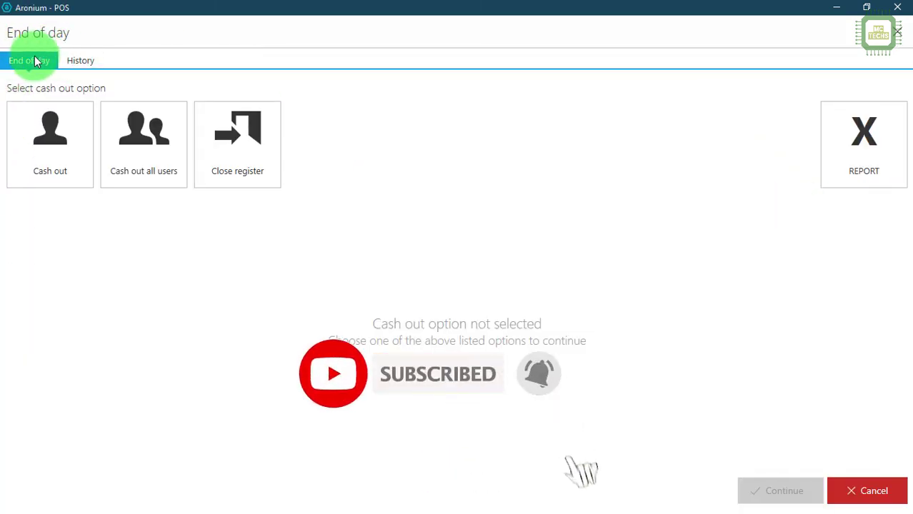
click(70, 61)
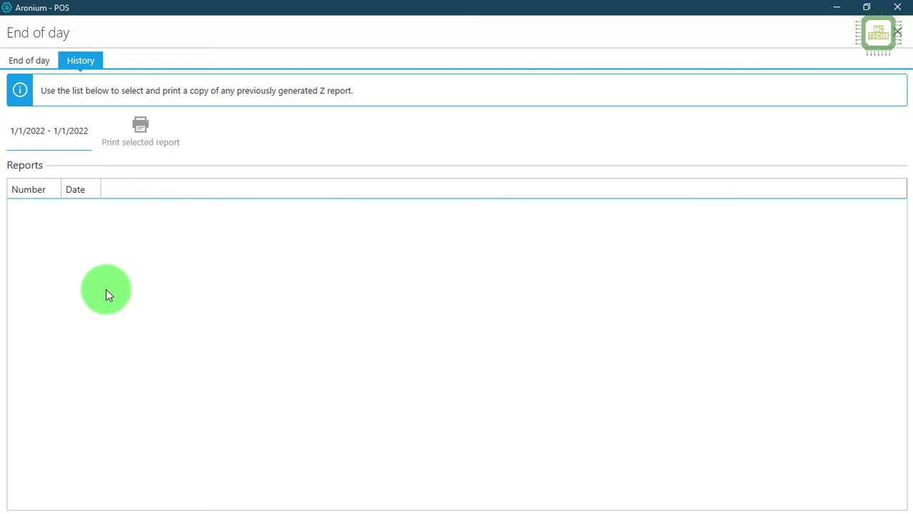
Return to the cash-out options and review the open transactions under Cash out and Cash out all users
click(35, 61)
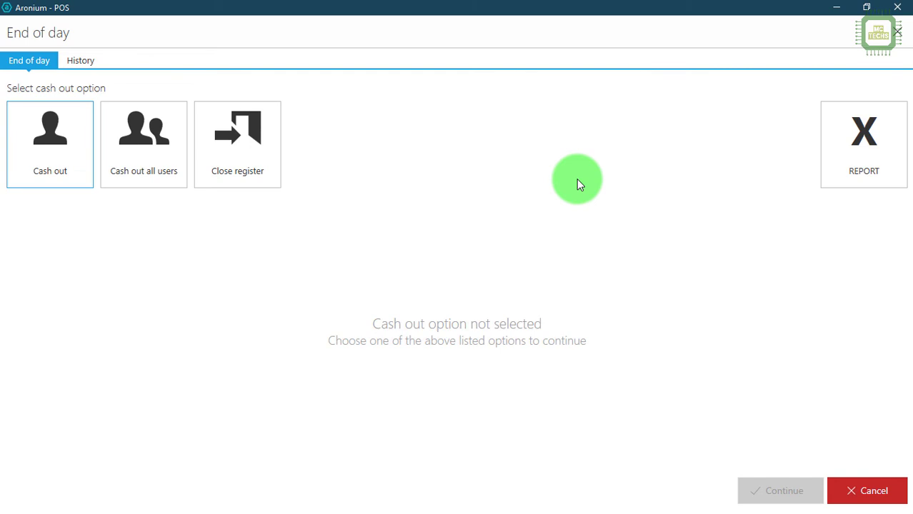
click(80, 155)
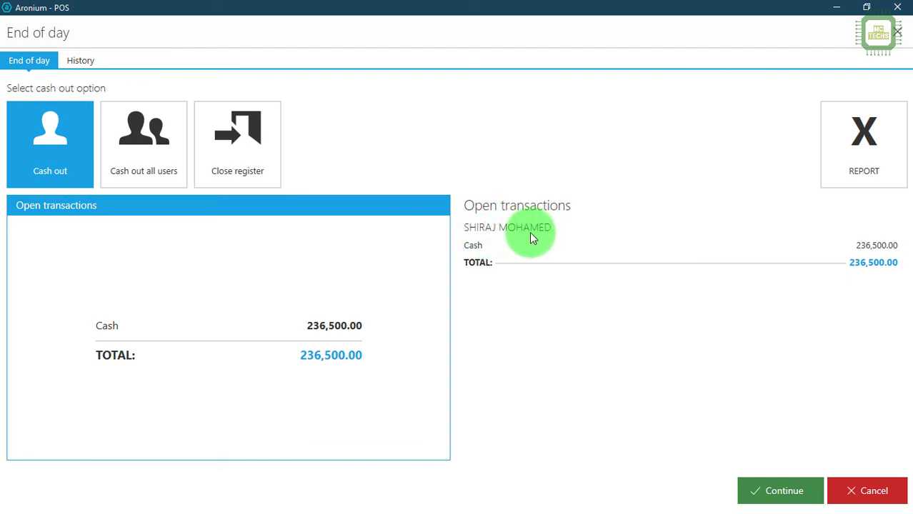
click(139, 156)
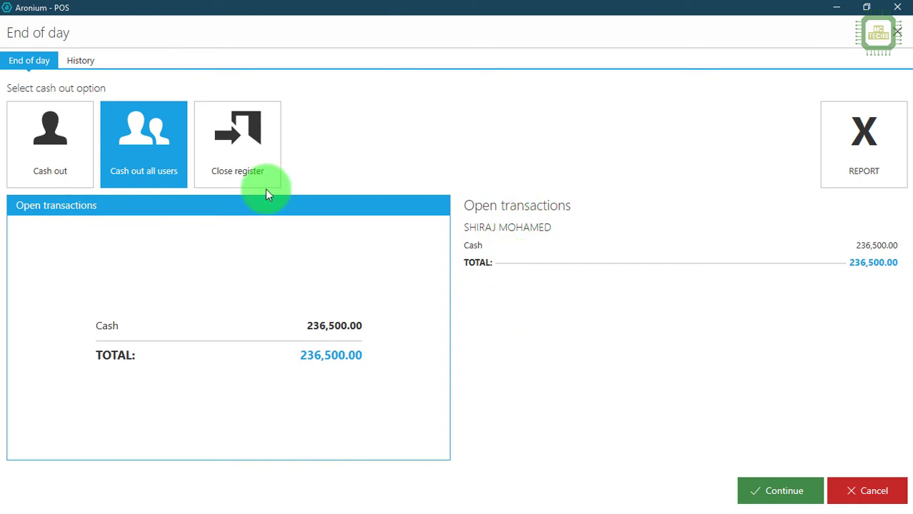
Choose to close the register, check the day total, and continue with both the items report and Z report set to print
click(241, 166)
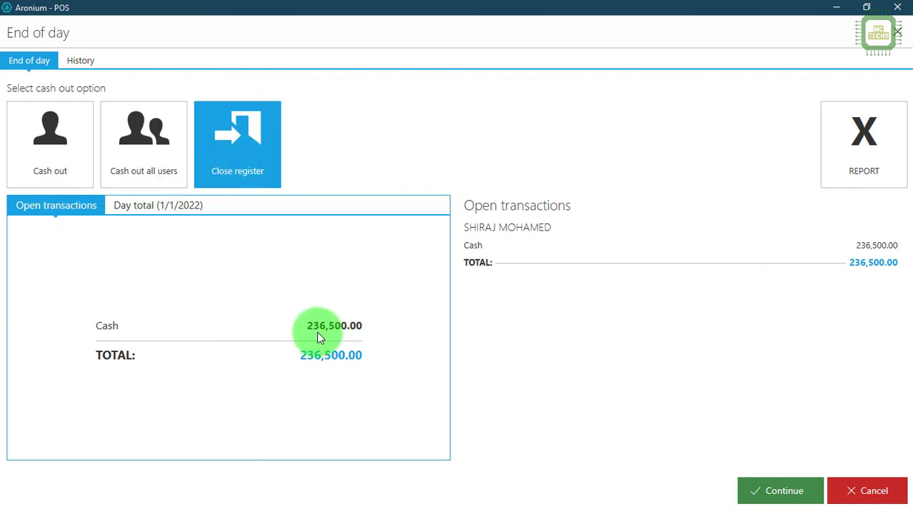
click(153, 206)
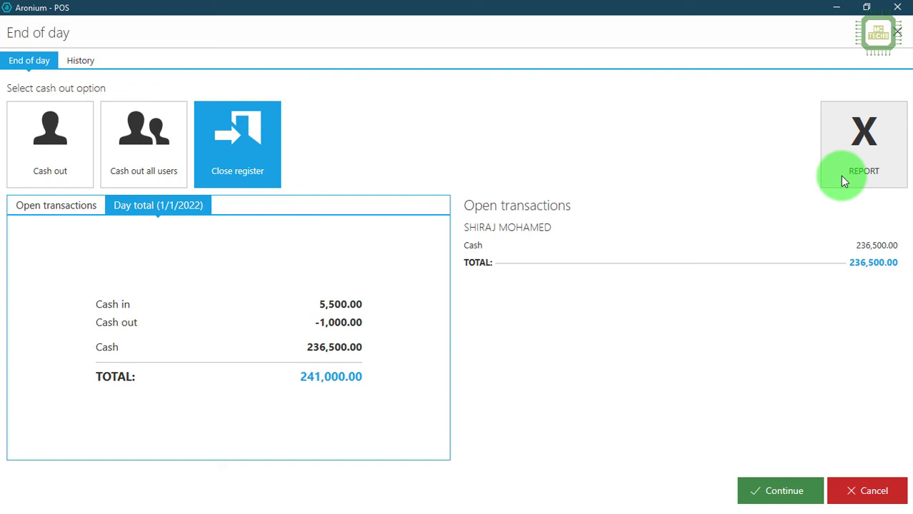
click(790, 493)
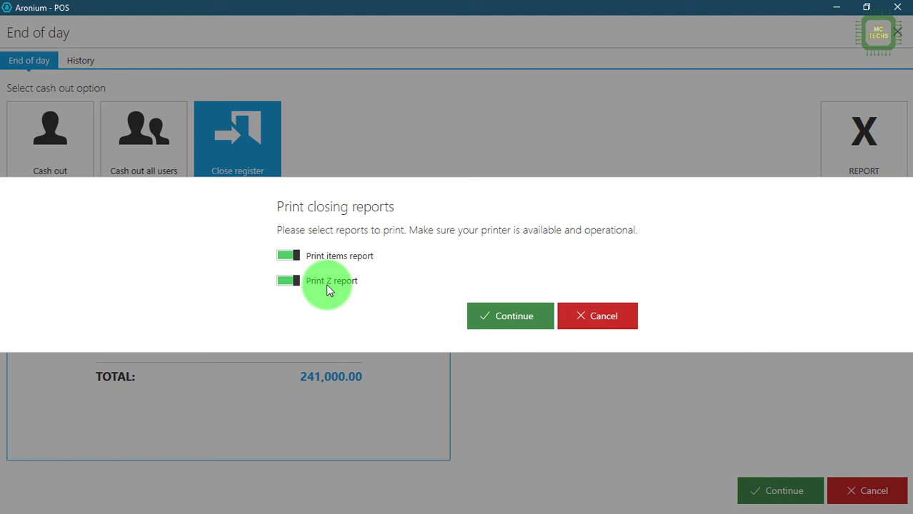
click(513, 317)
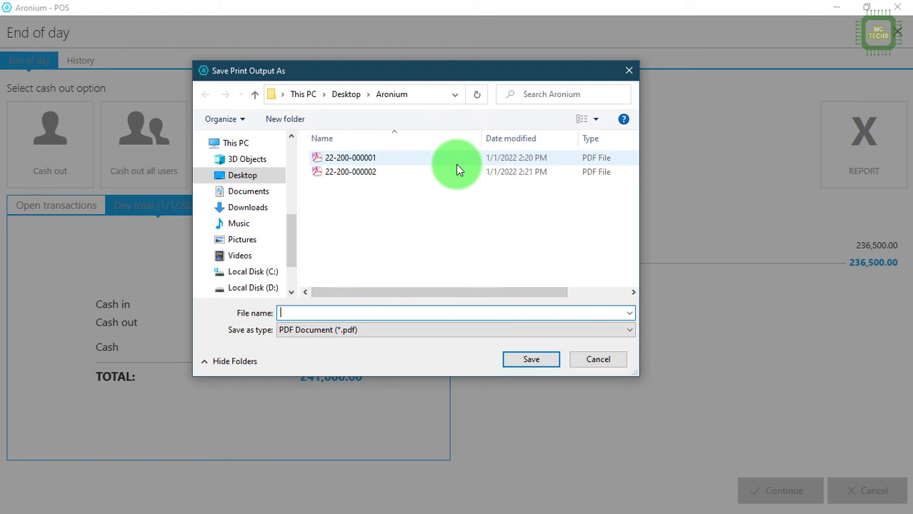
Save the two closing reports as PDFs named "X Report" and "Z Report" in the Aronium desktop folder
text(X Report)
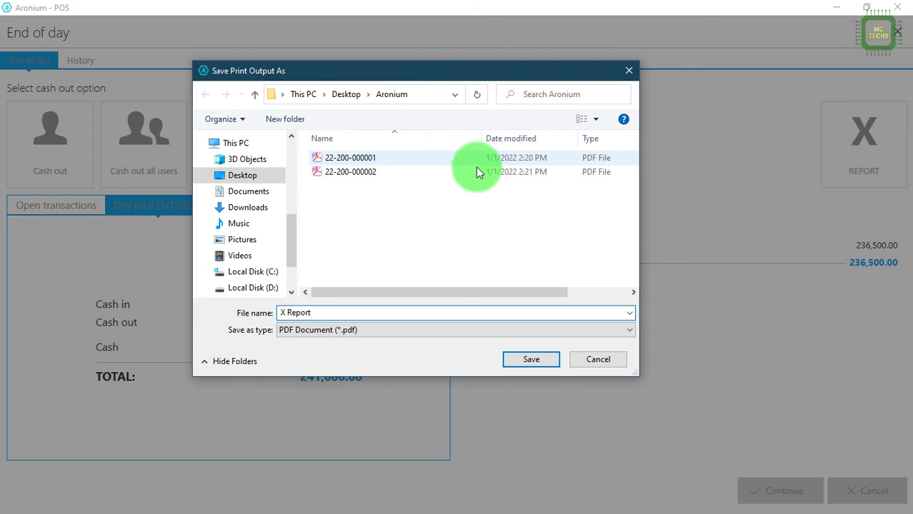
click(531, 360)
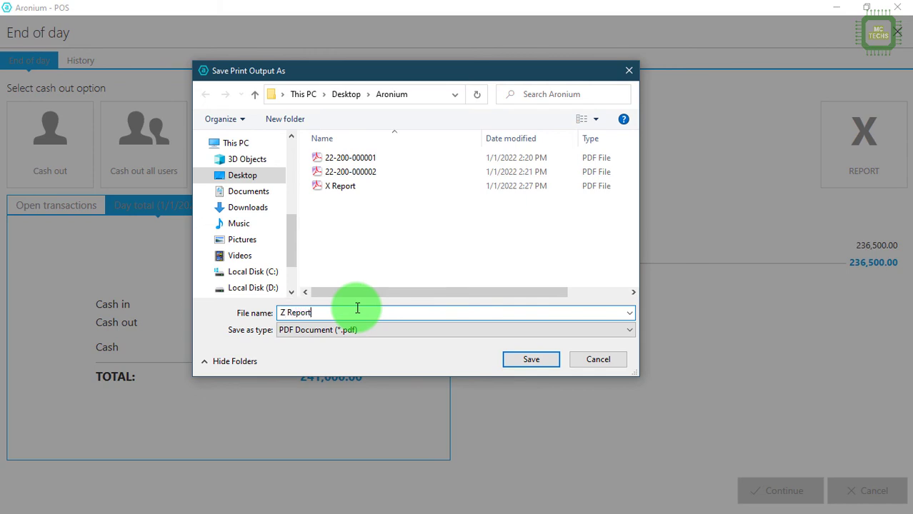
click(532, 358)
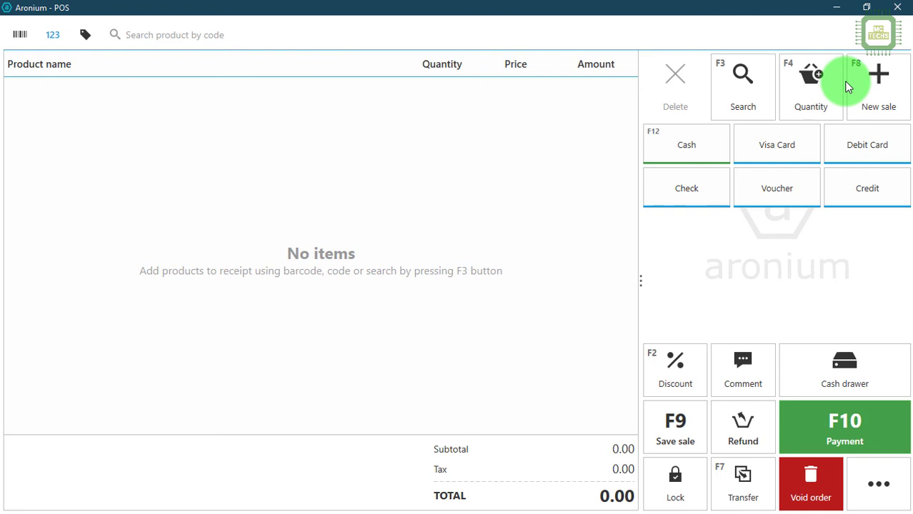
click(878, 493)
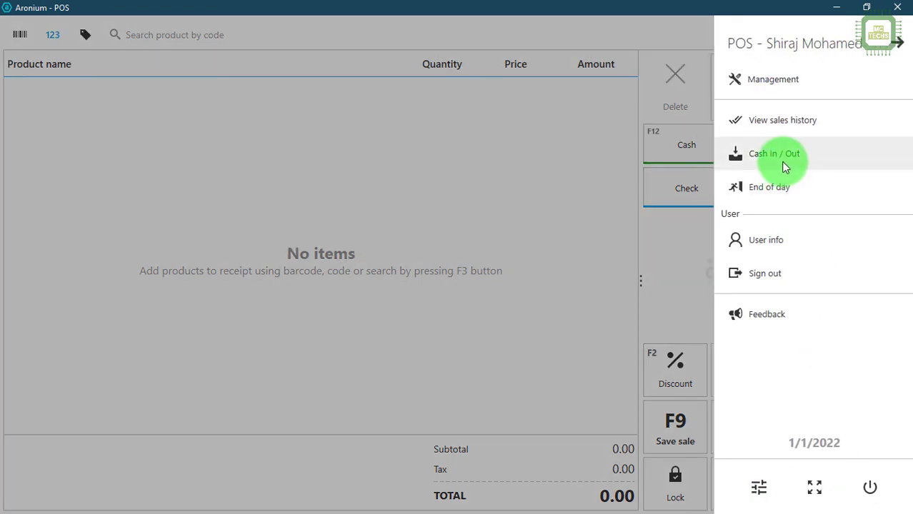
click(783, 166)
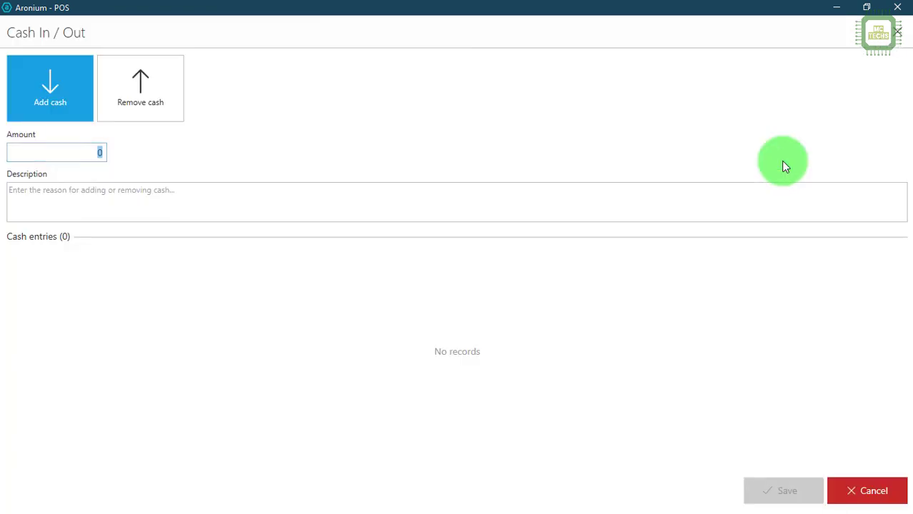
click(841, 491)
Check the end-of-day history for the newly generated Z report, select it, and return to the sales screen
click(876, 492)
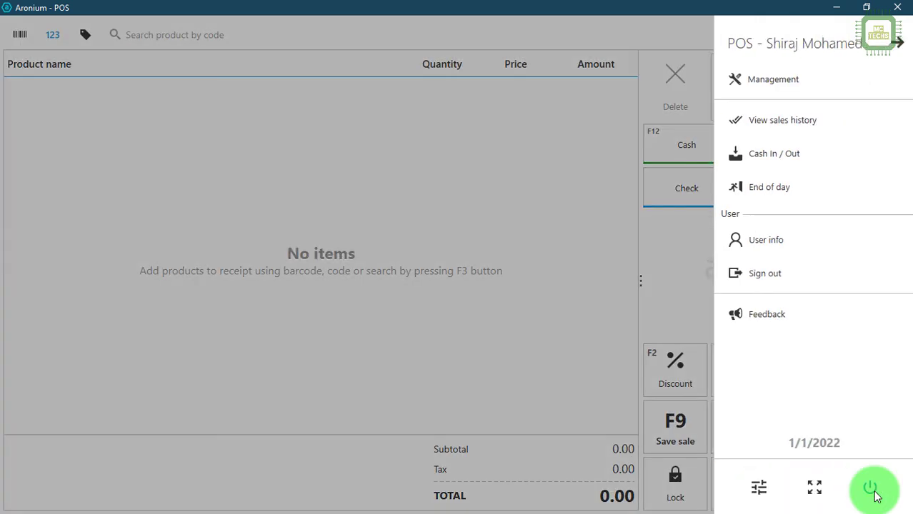
click(756, 199)
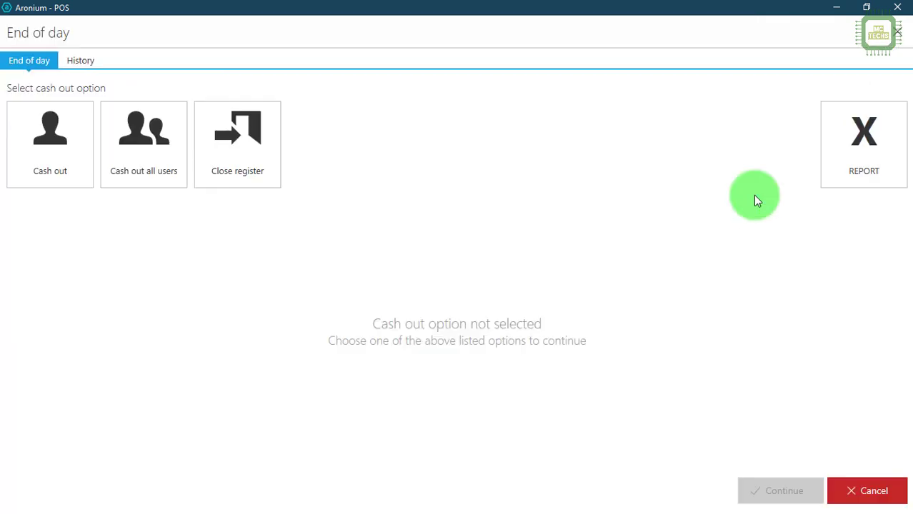
click(80, 59)
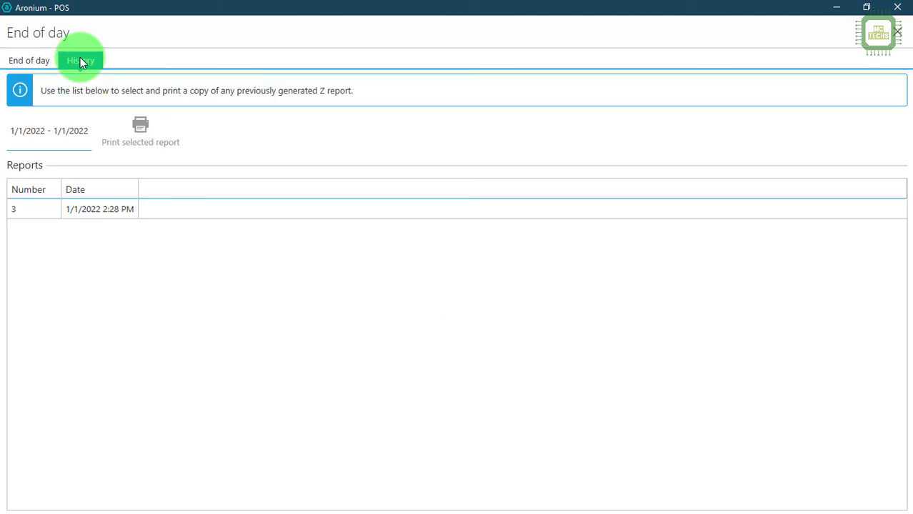
click(97, 212)
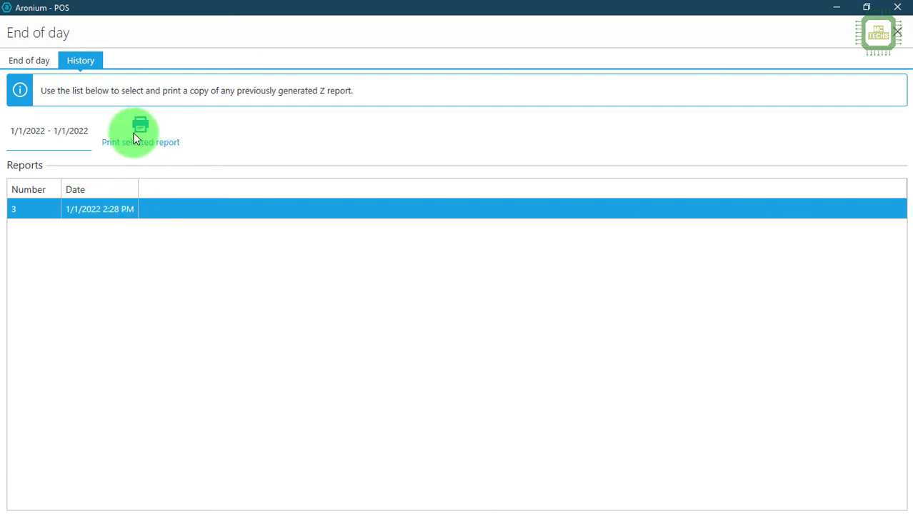
click(897, 33)
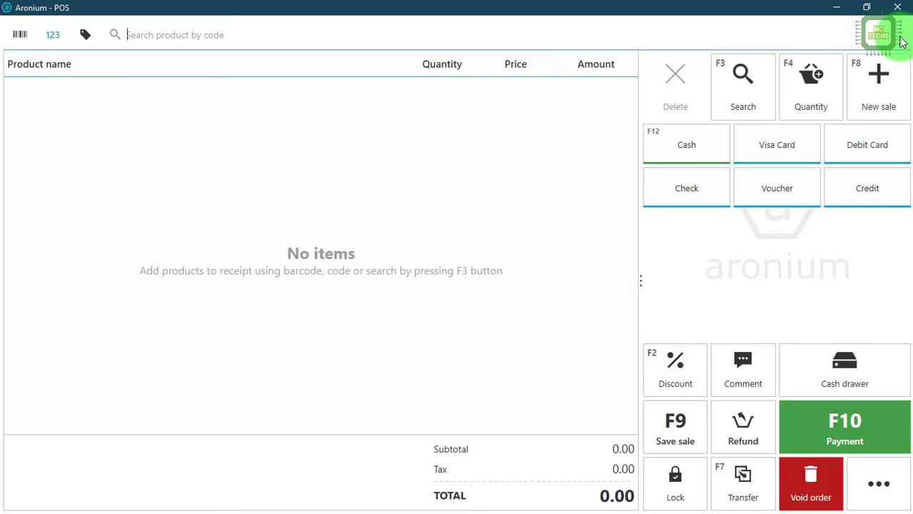
Minimize the POS window and open the Aronium desktop folder in a maximized File Explorer window
click(834, 8)
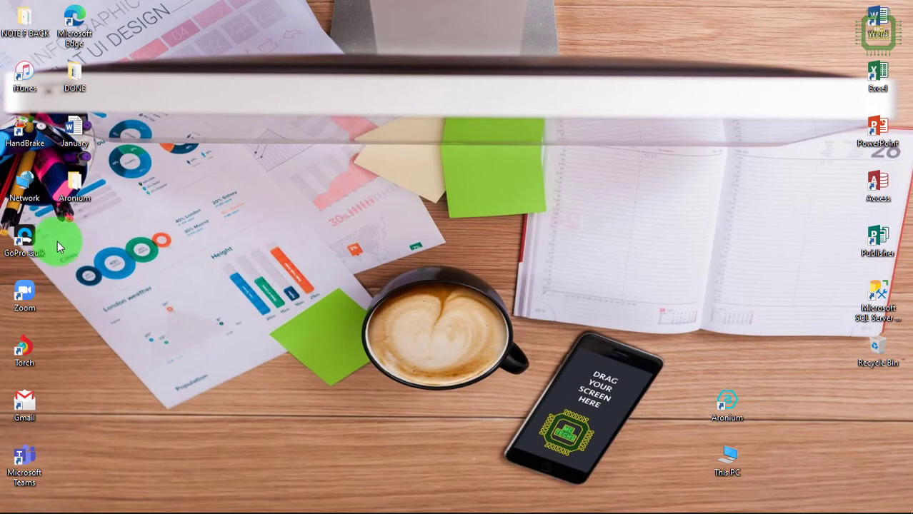
double_click(80, 197)
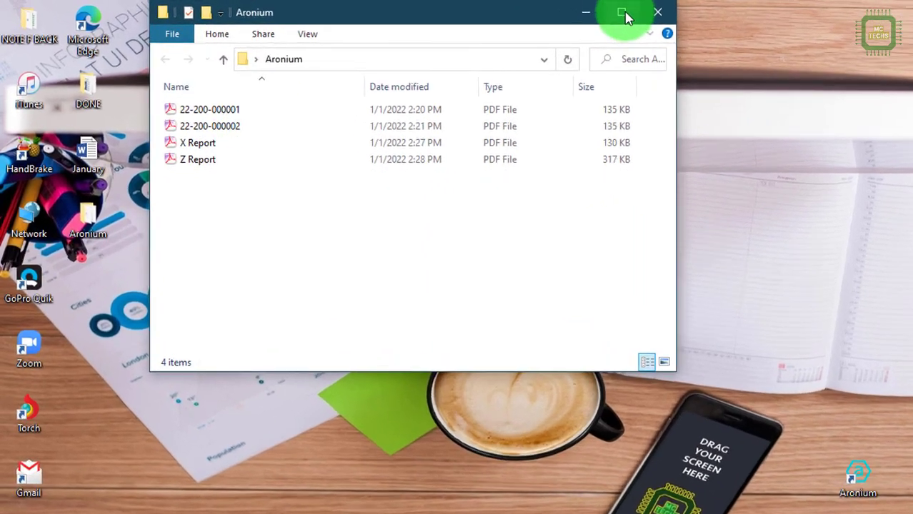
click(528, 10)
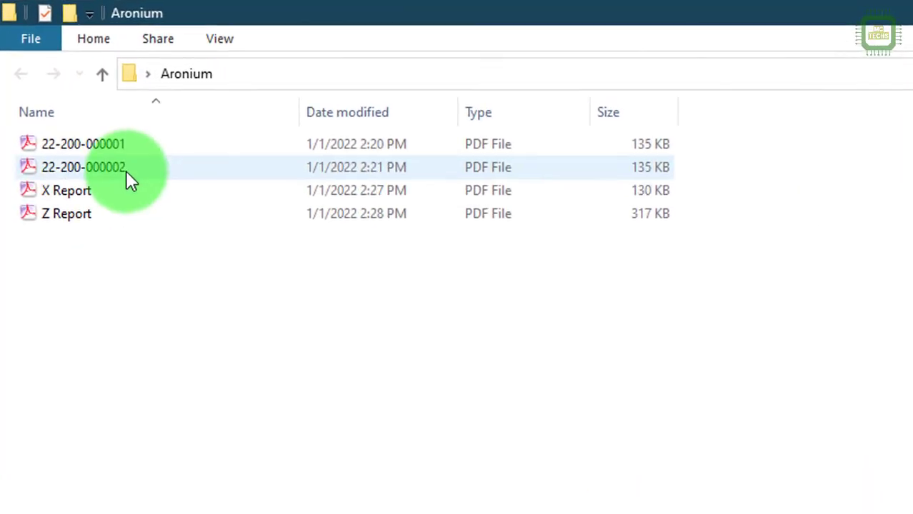
Open the first sale's receipt PDF in Adobe Acrobat, examine its items, discounts and payment amounts, and close it
click(120, 147)
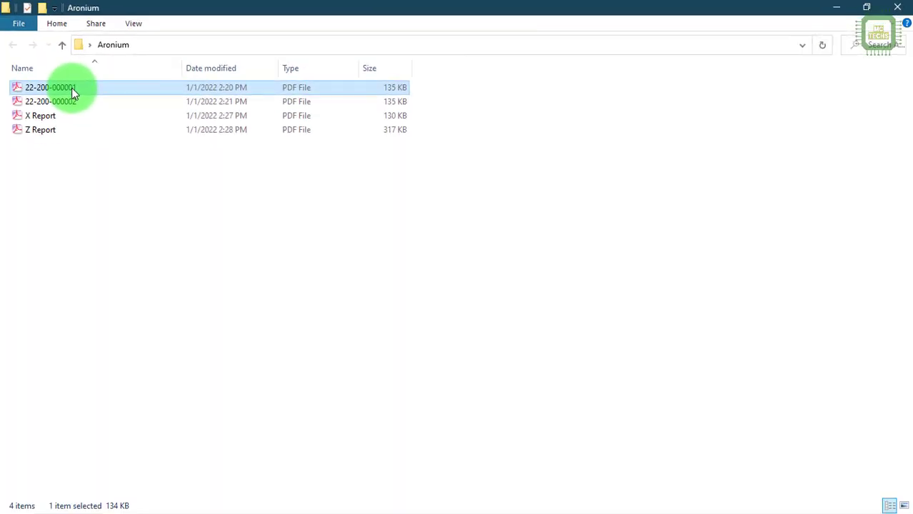
double_click(71, 88)
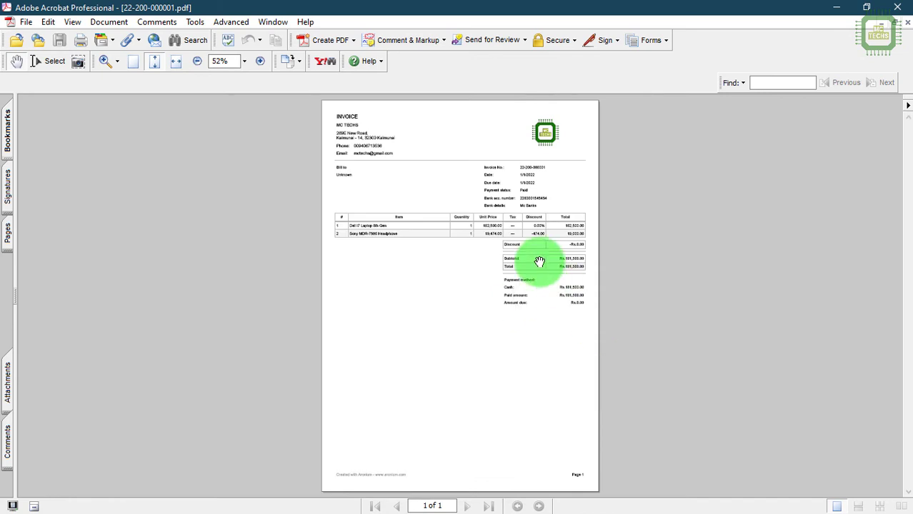
scroll(545, 190, up, 5)
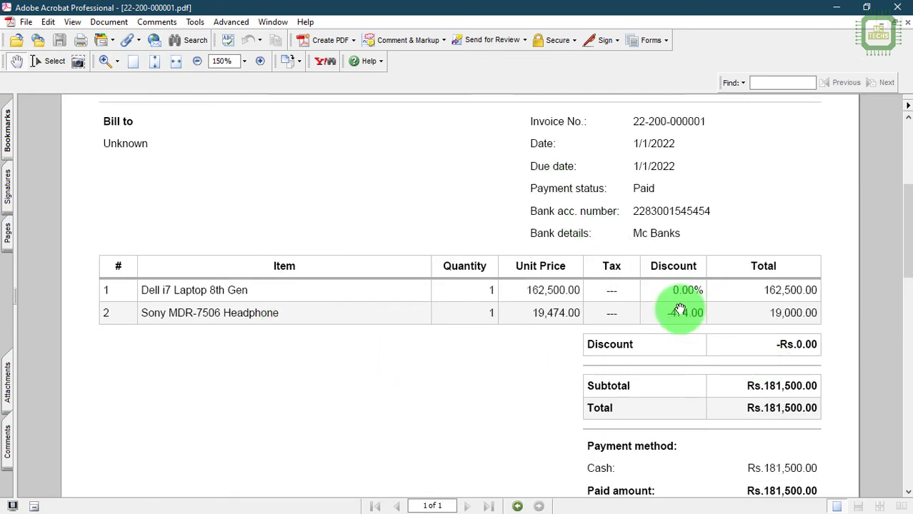
scroll(743, 399, down, 1)
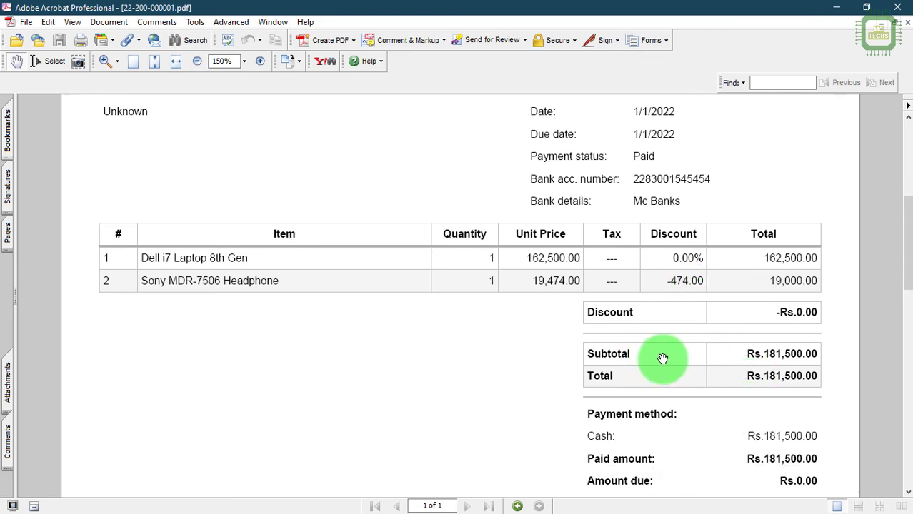
scroll(766, 400, down, 1)
scroll(766, 428, up, 4)
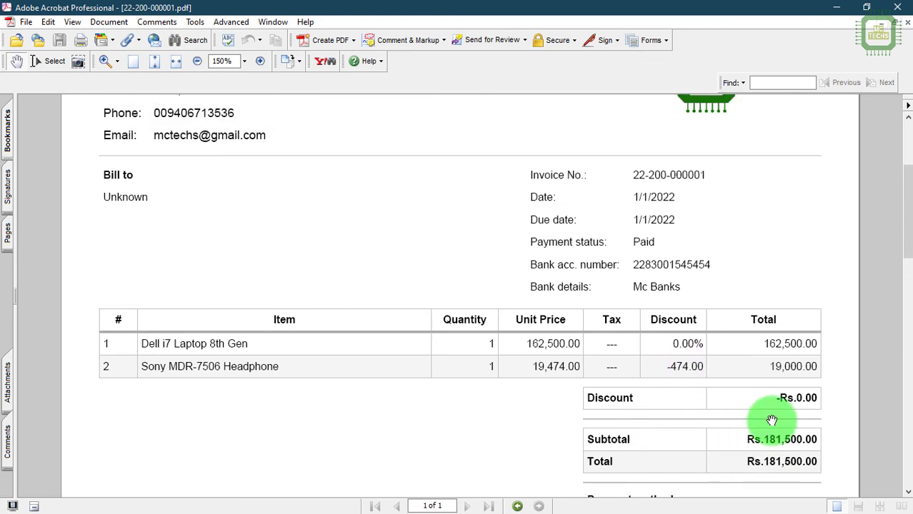
click(905, 4)
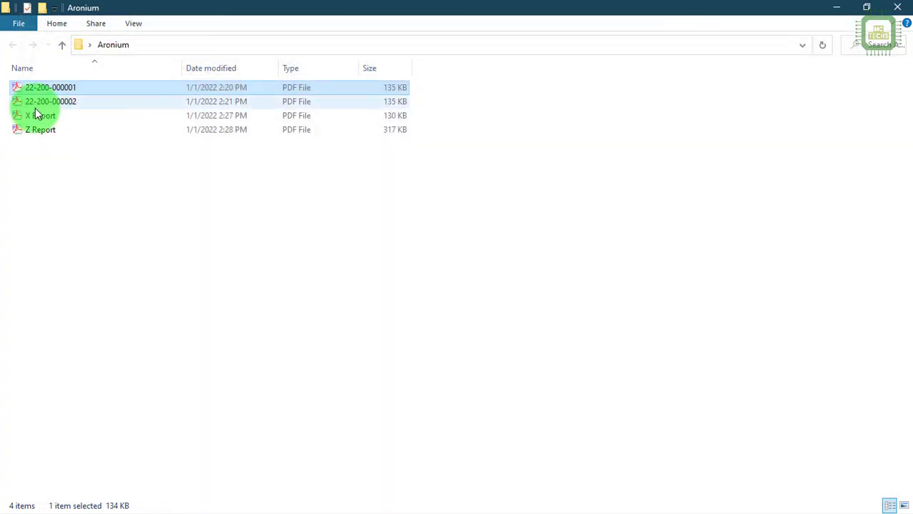
Open the X Report PDF, examine its product groups, products and items count enlarged, and close it
click(25, 101)
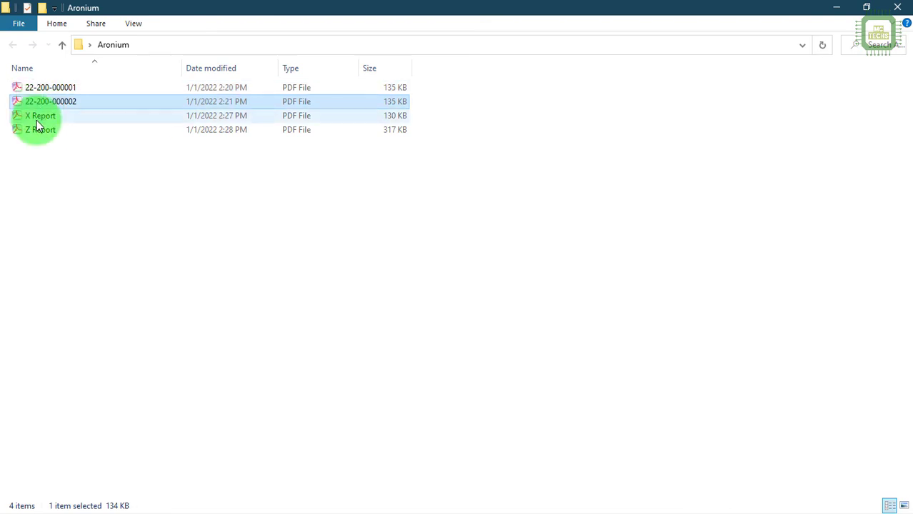
click(39, 117)
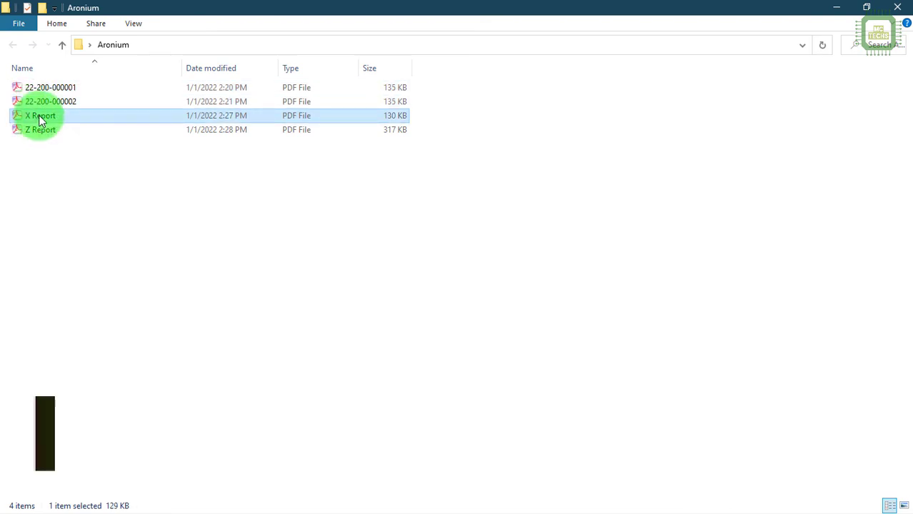
double_click(39, 118)
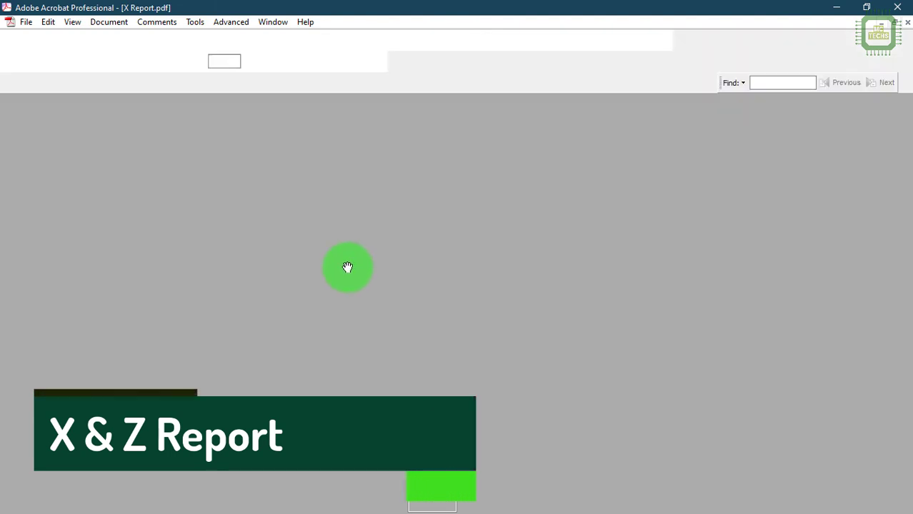
scroll(337, 117, up, 3)
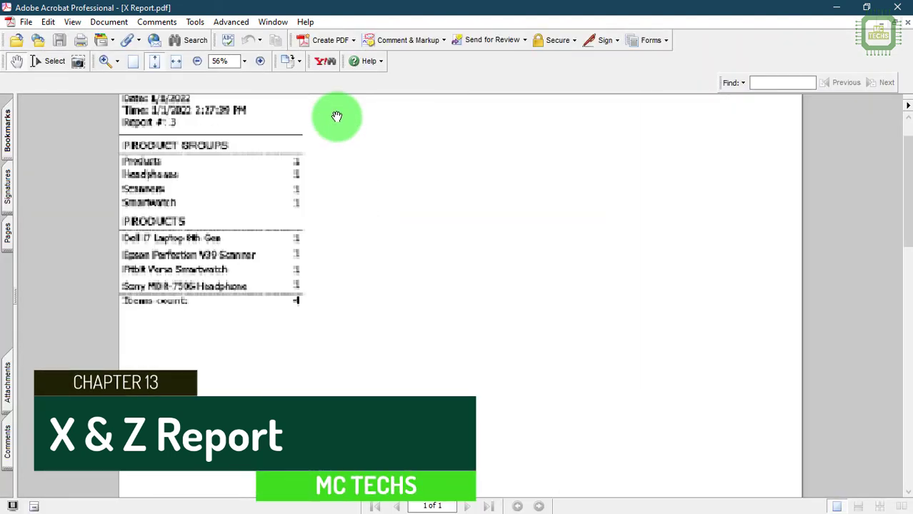
scroll(336, 116, up, 2)
drag(242, 167, 454, 267)
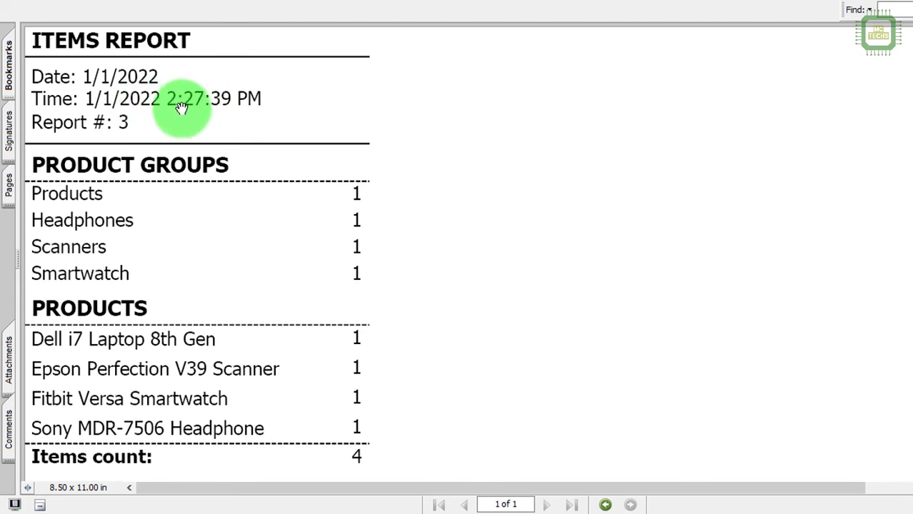
drag(114, 194, 117, 151)
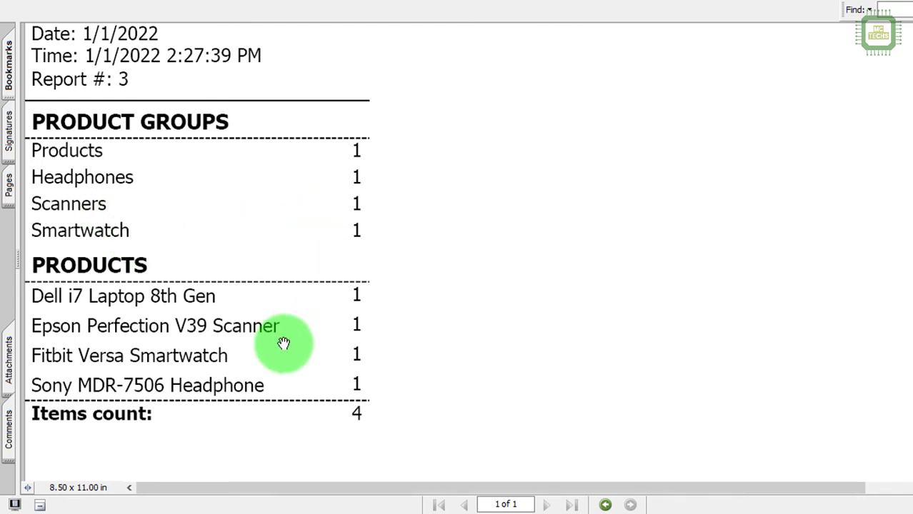
scroll(284, 342, down, 1)
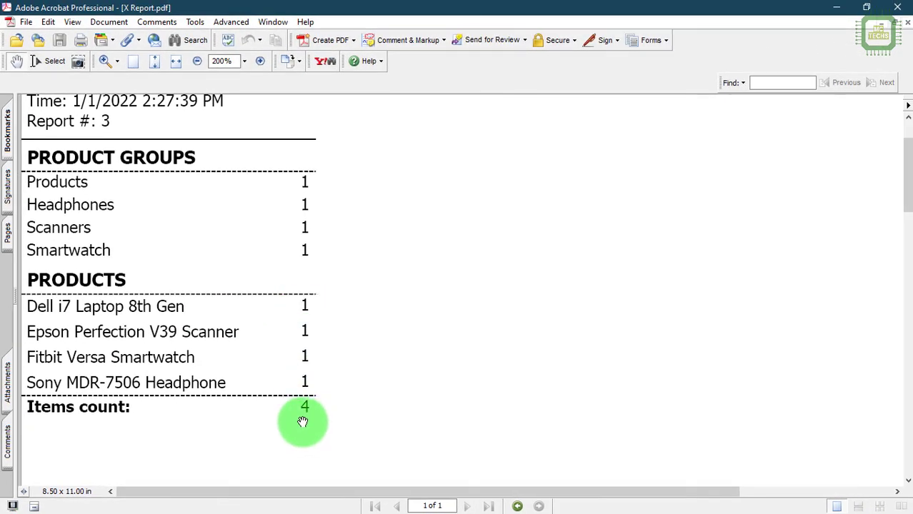
click(893, 10)
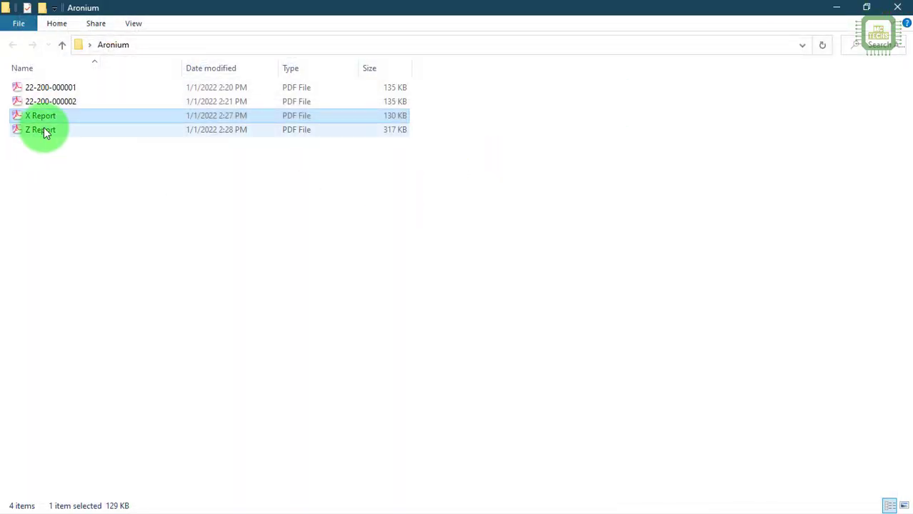
Open the Z Report PDF and examine its header, date, report number, document range and cash in and out amounts
click(44, 130)
double_click(43, 130)
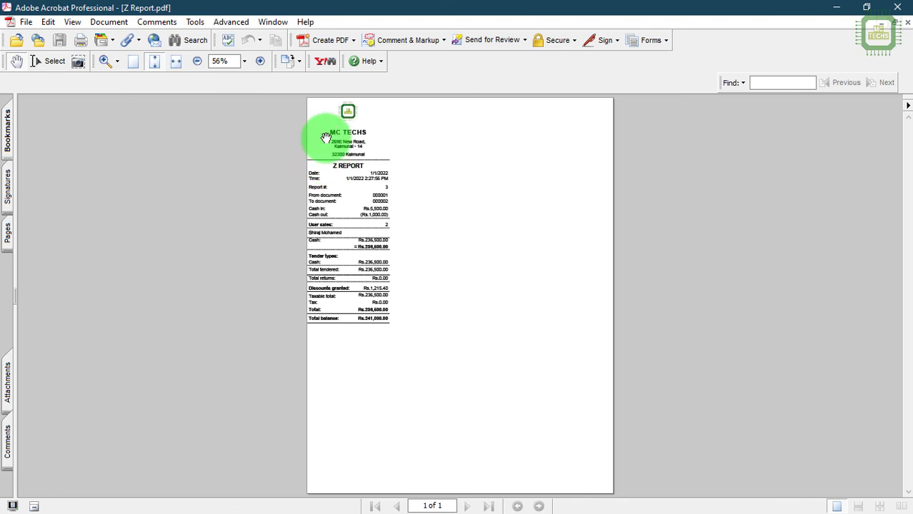
scroll(327, 138, up, 4)
scroll(217, 177, up, 1)
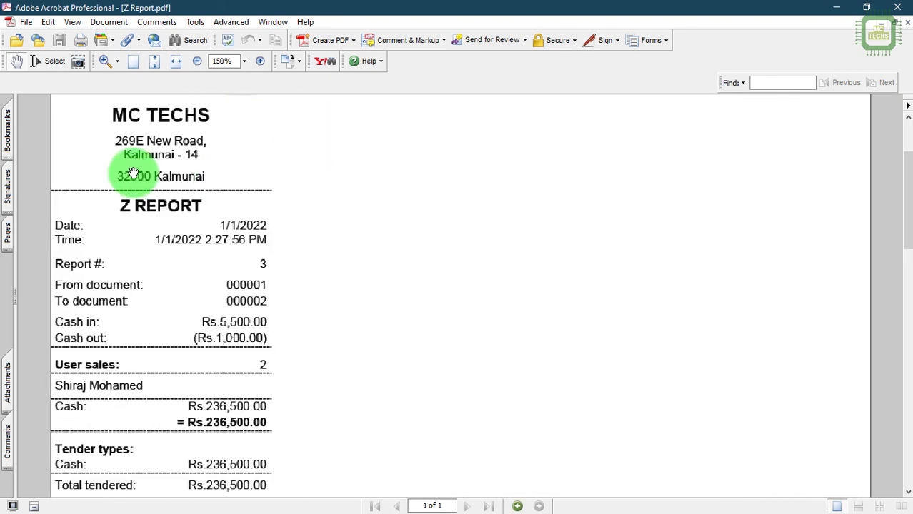
scroll(134, 171, up, 2)
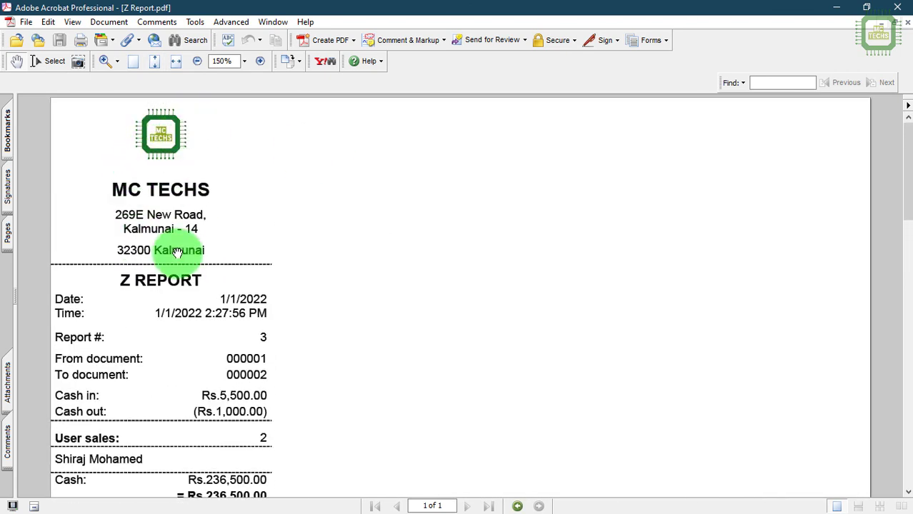
scroll(175, 247, down, 2)
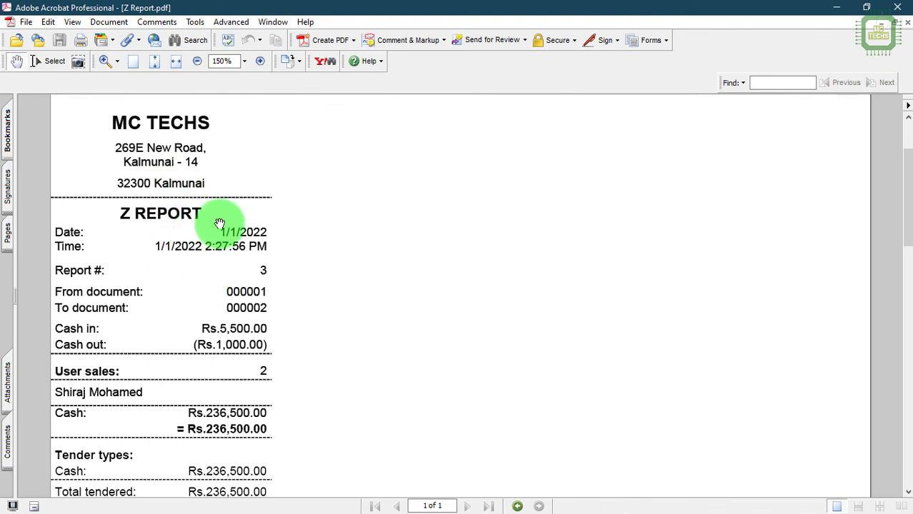
scroll(213, 253, down, 1)
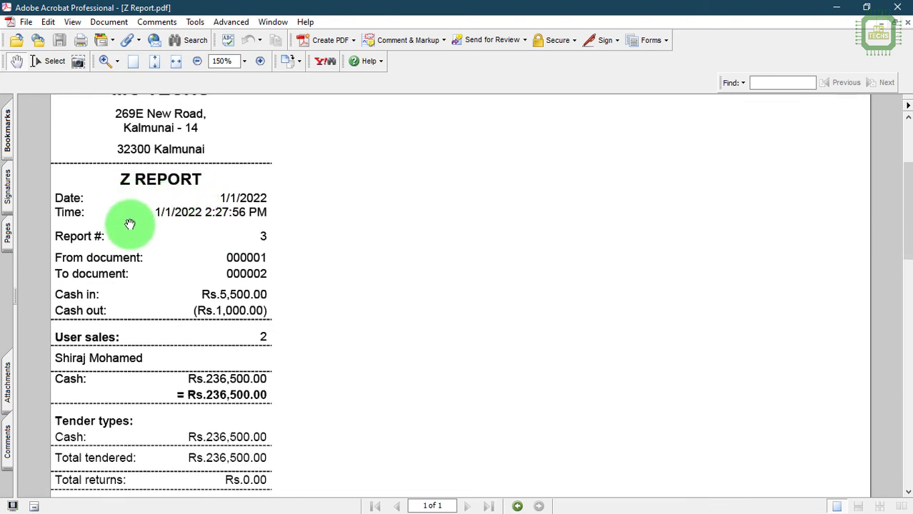
drag(153, 271, 158, 215)
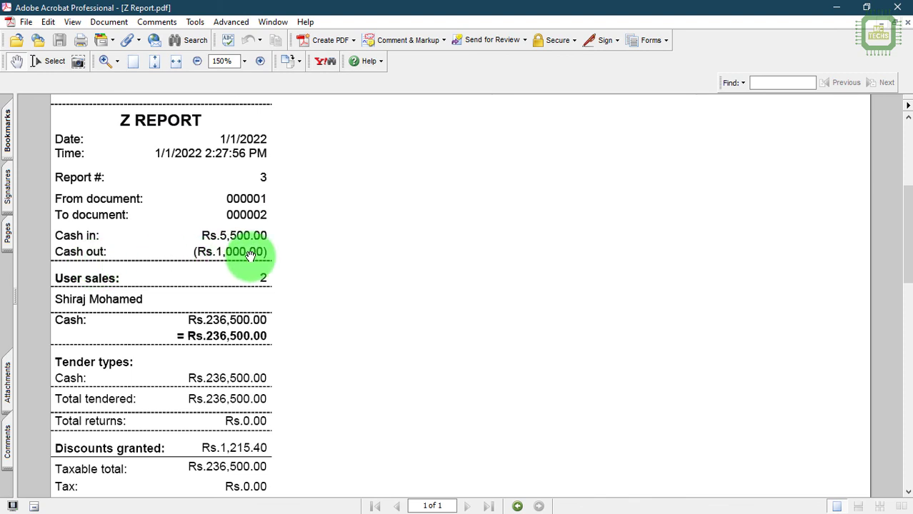
Examine the Z report's user sales, tender types, returns, discounts, tax and total balance, and close the PDF
drag(244, 293, 248, 202)
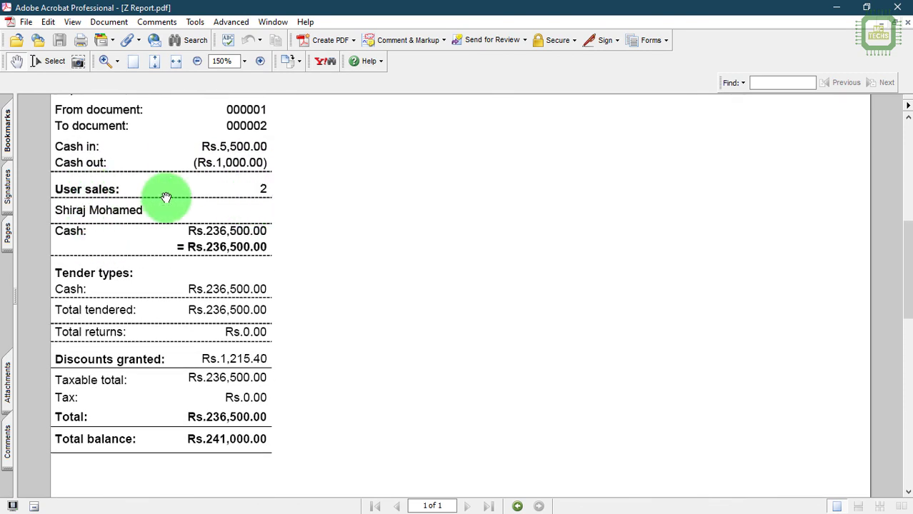
scroll(261, 233, up, 1)
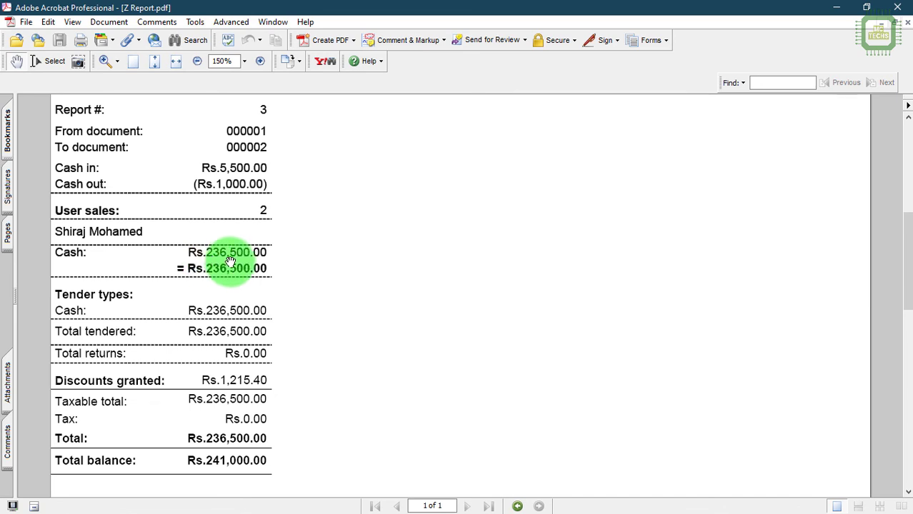
scroll(219, 359, down, 2)
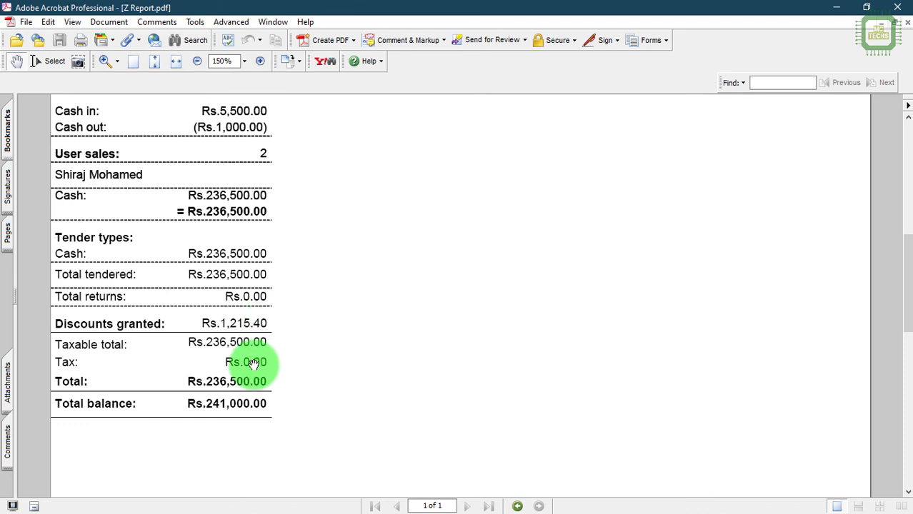
drag(275, 363, 265, 300)
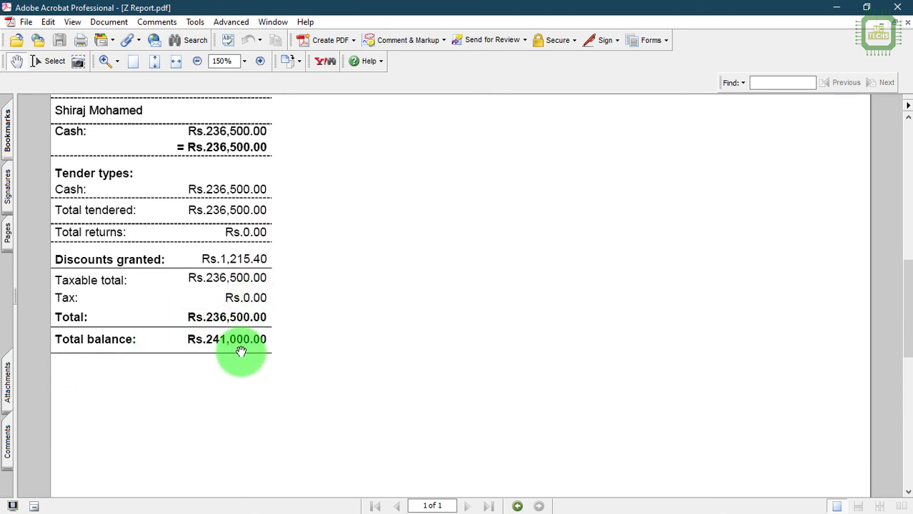
scroll(242, 352, up, 3)
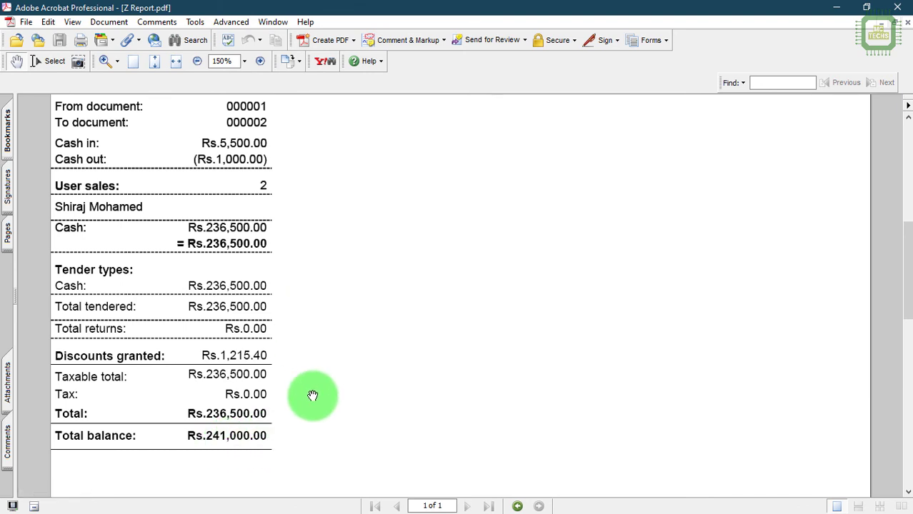
scroll(310, 394, up, 7)
click(897, 7)
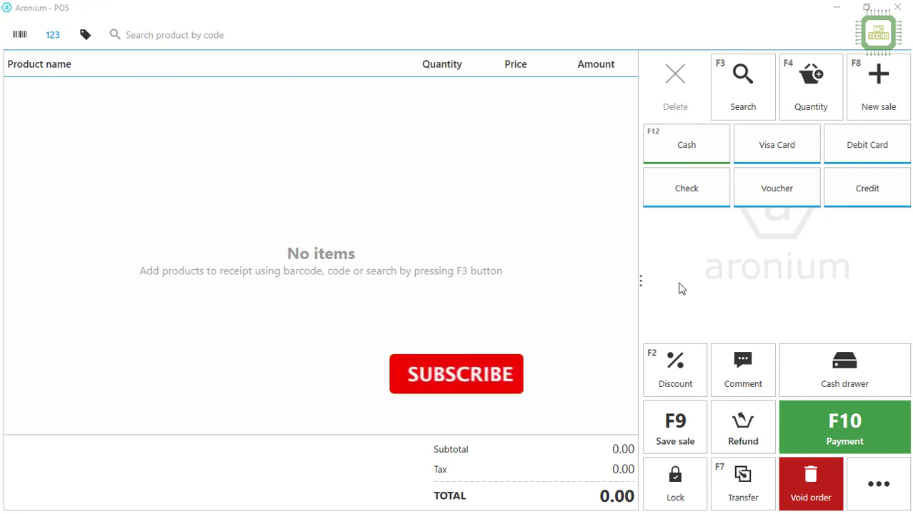
Switch to Aronium POS, sign the current user out and exit the application from the login screen
click(878, 485)
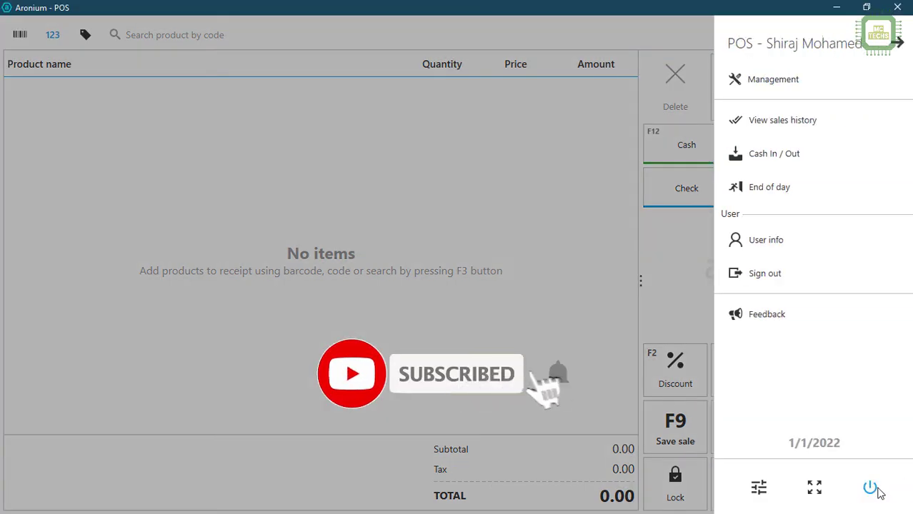
click(796, 285)
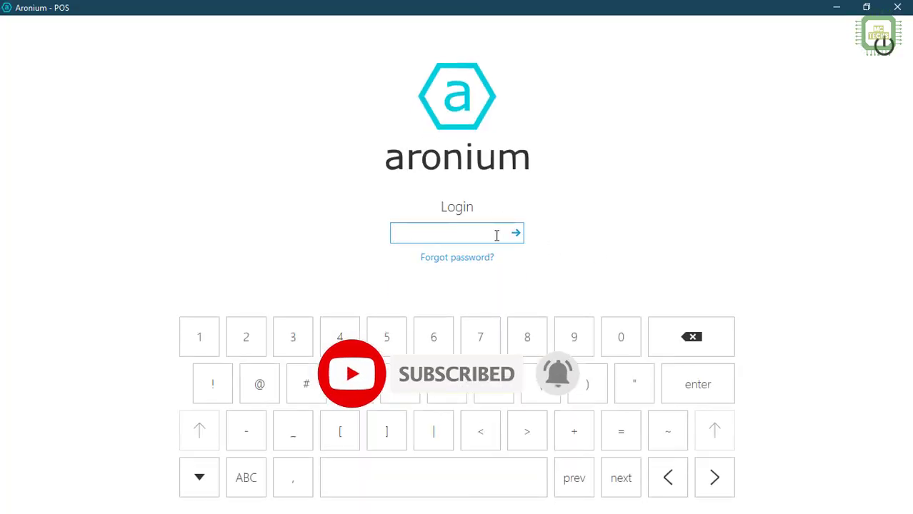
click(884, 50)
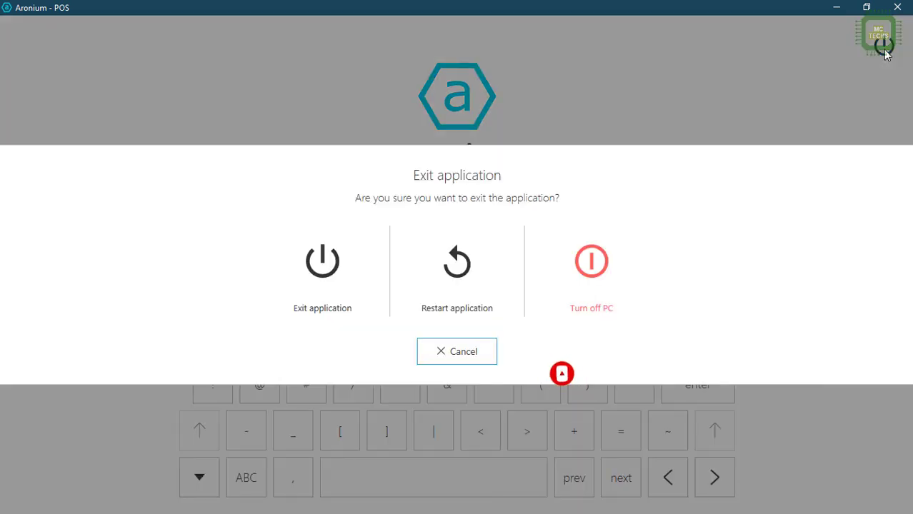
click(337, 311)
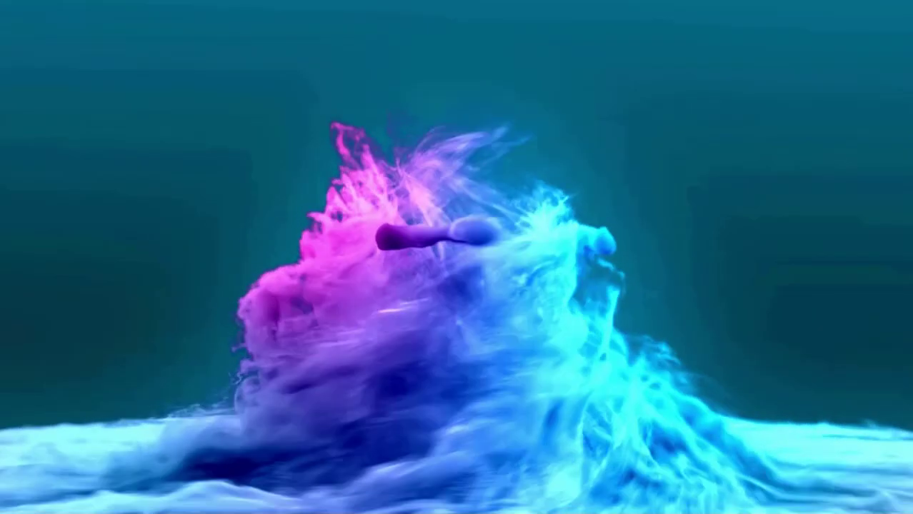